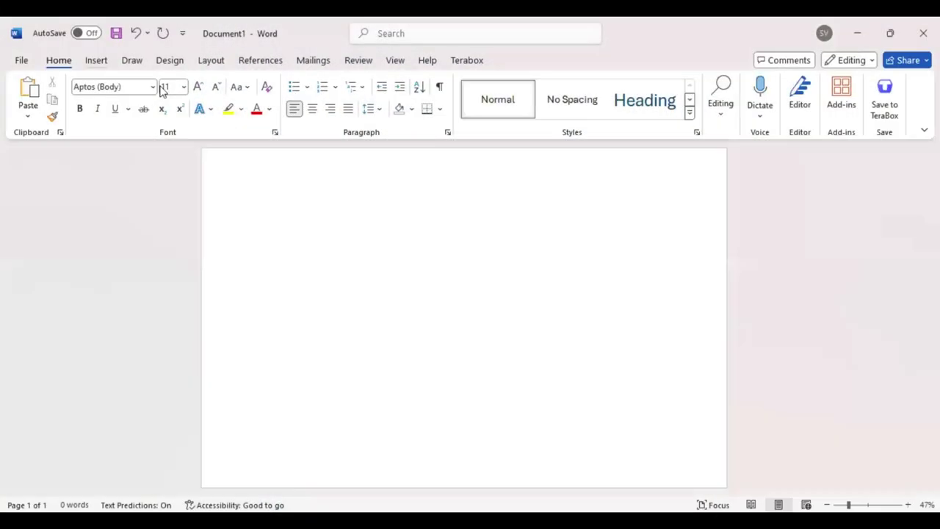
# - Show the Insert ribbon commands in the blank Document1
pyautogui.click(96, 60)
# - Draw a rectangle and stretch it to cover the entire page (11.98" by 18.16")
pyautogui.click(210, 86)
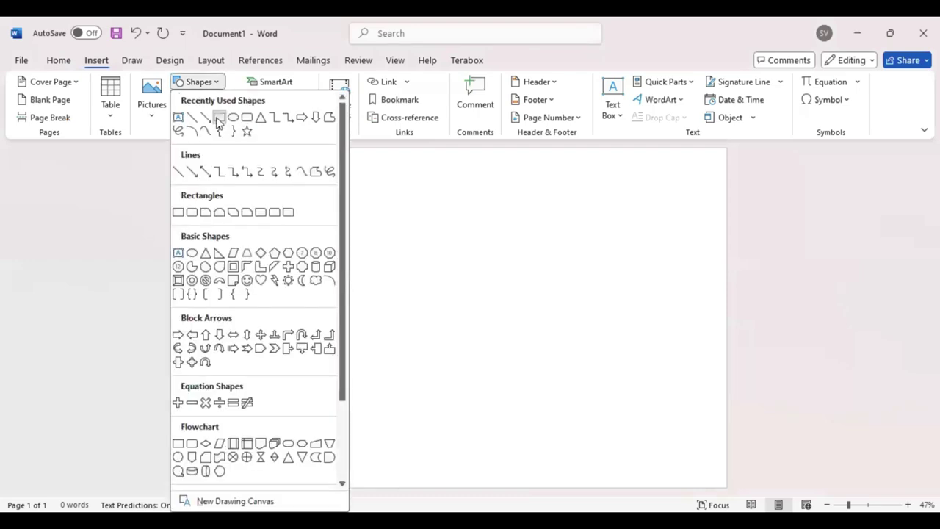
pyautogui.moveTo(202, 150)
pyautogui.mouseDown()
pyautogui.moveTo(539, 304)
pyautogui.moveTo(727, 487)
pyautogui.mouseUp()
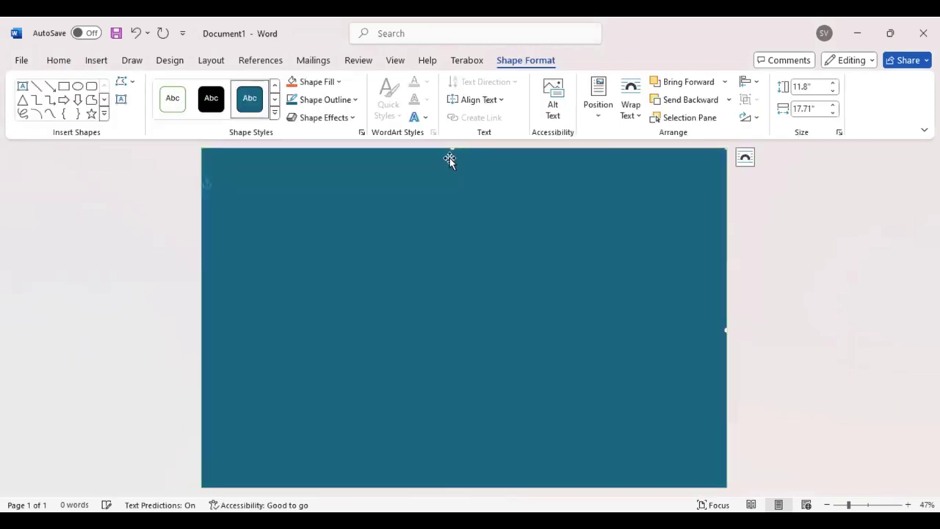
pyautogui.moveTo(449, 147); pyautogui.dragTo(452, 144)
pyautogui.moveTo(726, 327); pyautogui.dragTo(739, 316)
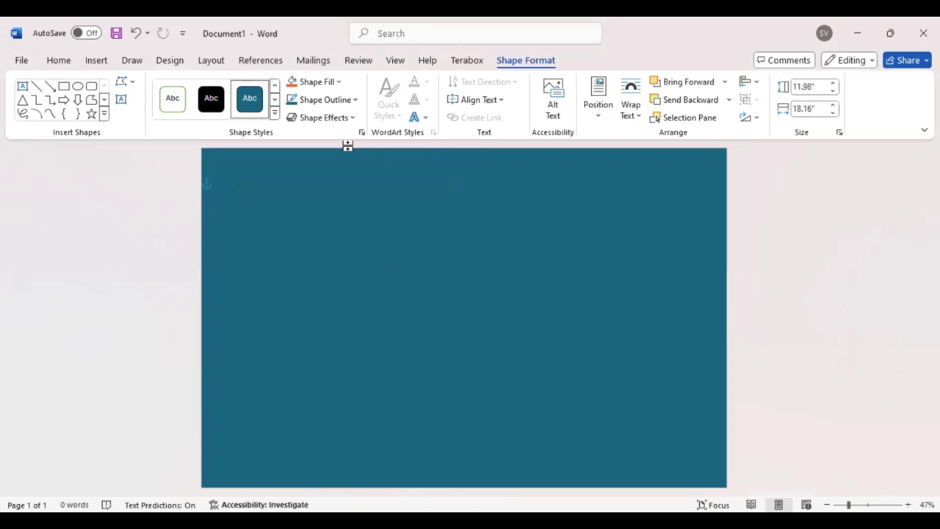
# - Remove the rectangle's outline and fill it solid black
pyautogui.click(354, 106)
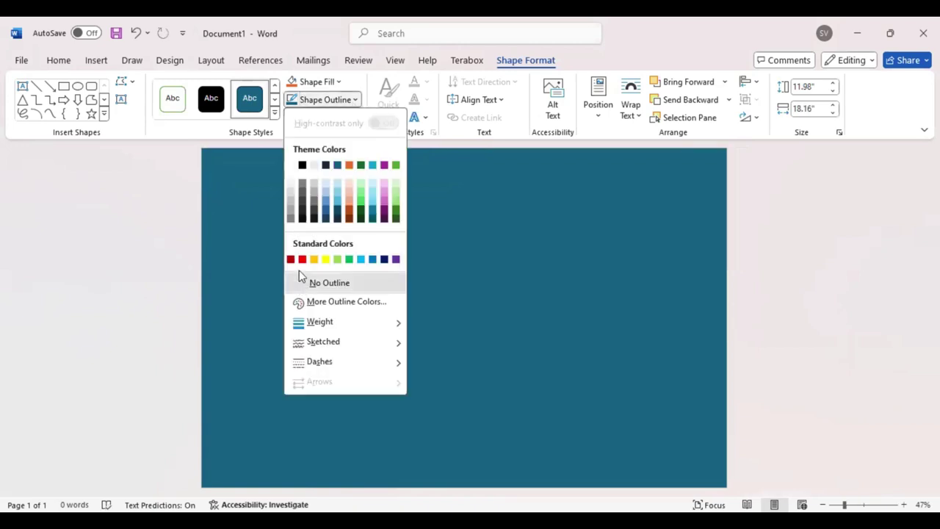
pyautogui.click(299, 273)
pyautogui.click(338, 82)
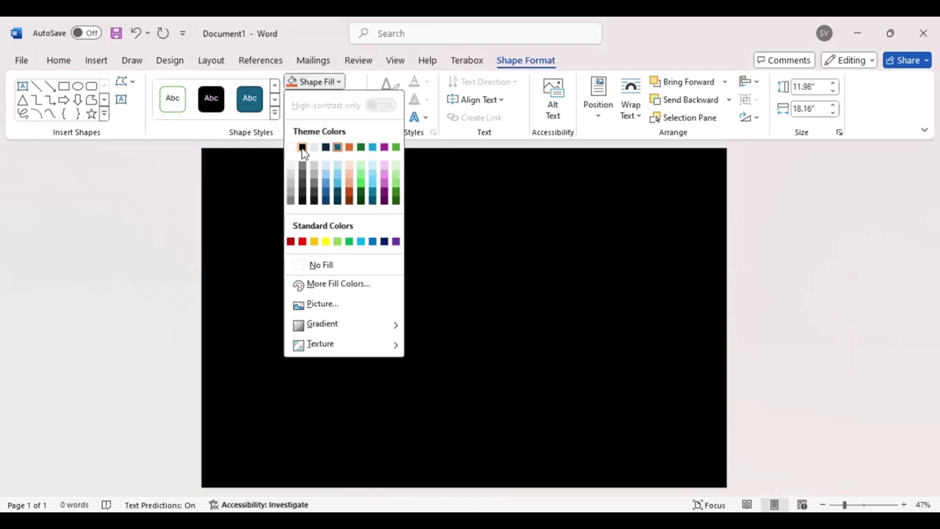
pyautogui.click(302, 148)
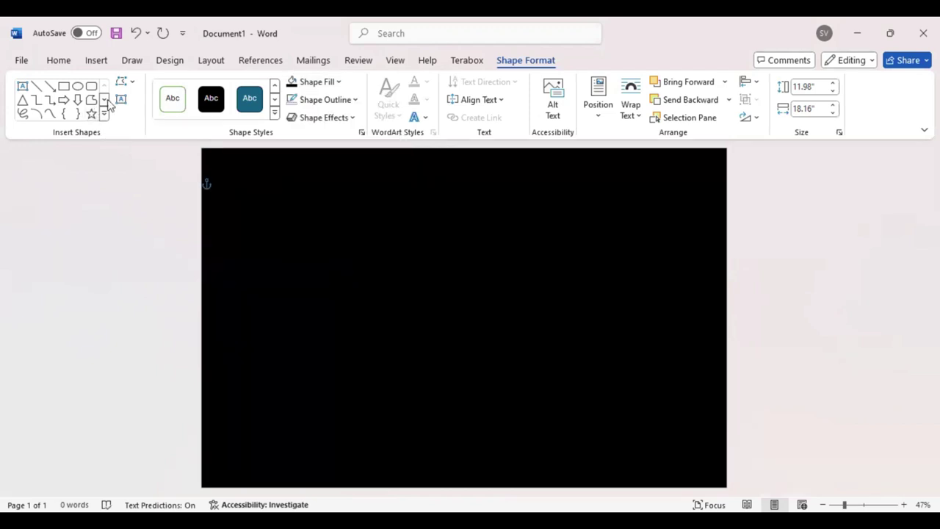
pyautogui.click(63, 86)
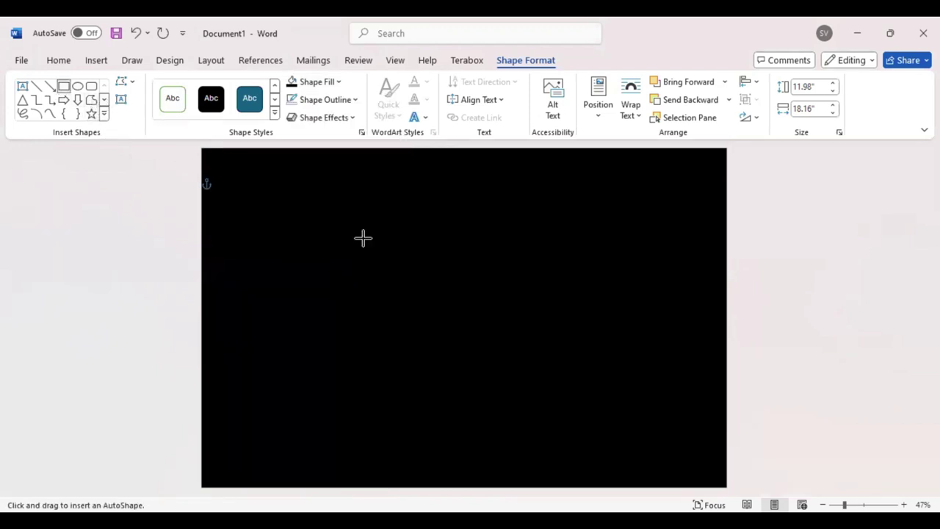
# - Draw a centred 9.73" by 15.31" inner rectangle with a 6 pt outline and black fill
pyautogui.moveTo(229, 163); pyautogui.dragTo(703, 464)
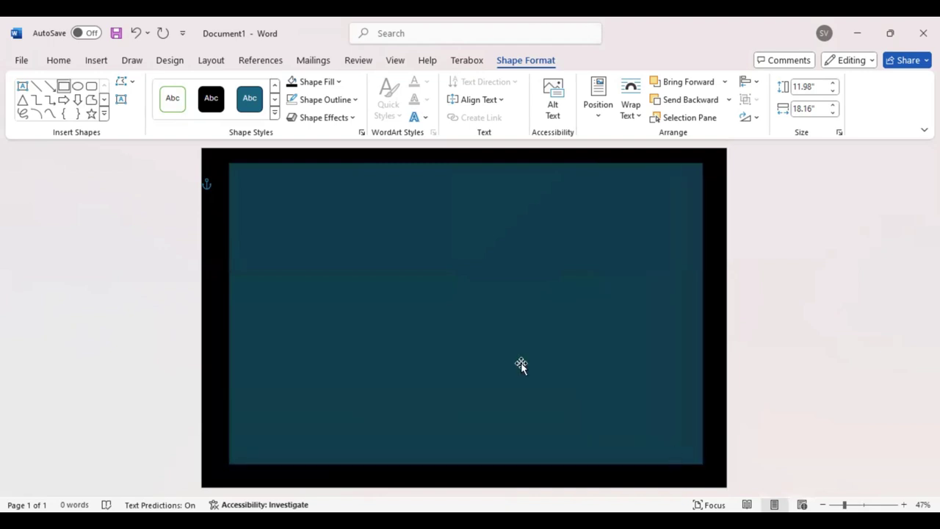
pyautogui.moveTo(521, 365); pyautogui.dragTo(506, 371)
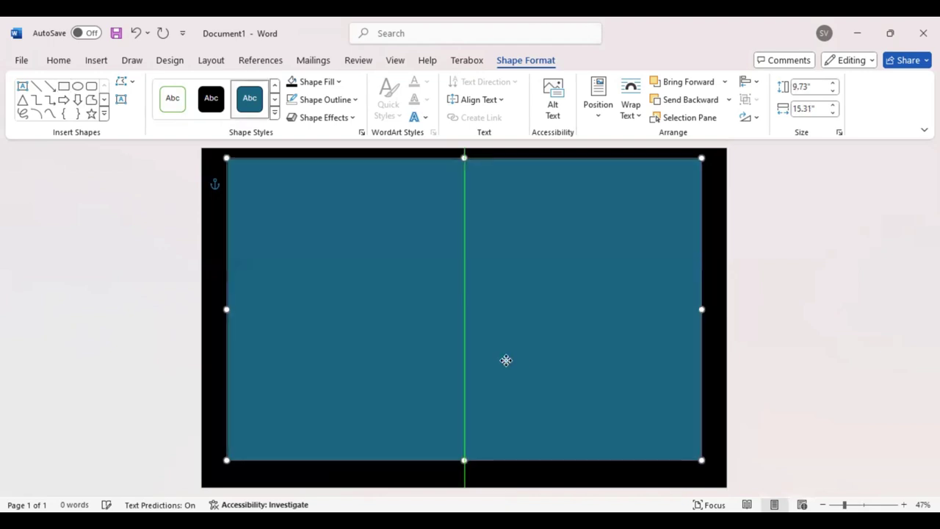
pyautogui.click(356, 101)
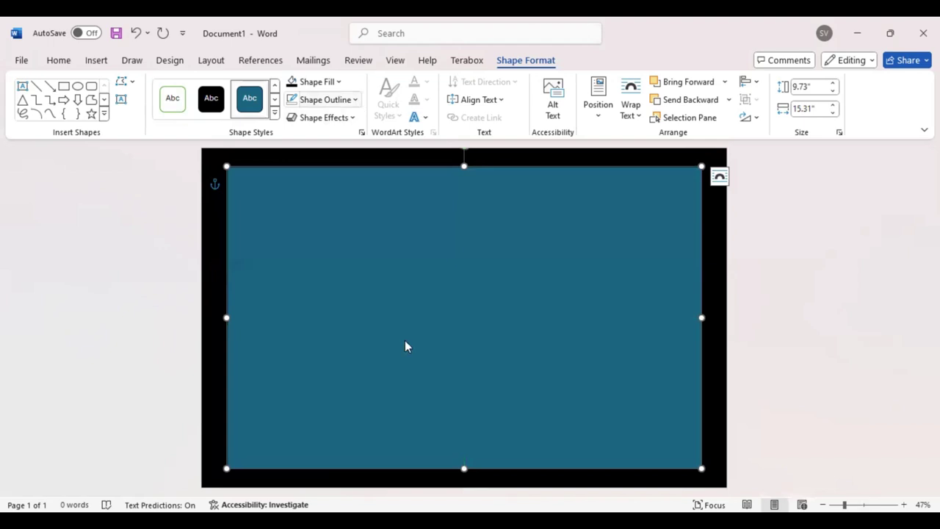
pyautogui.moveTo(345, 322)
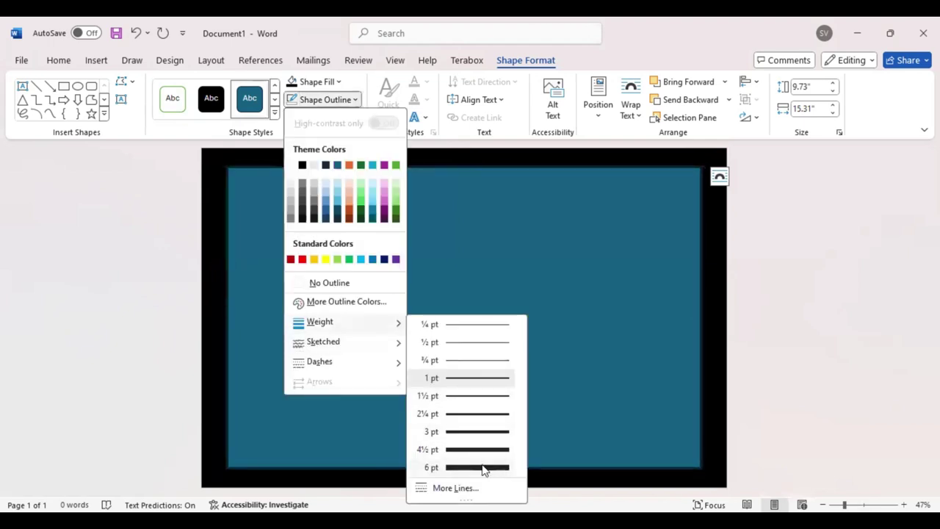
pyautogui.click(488, 468)
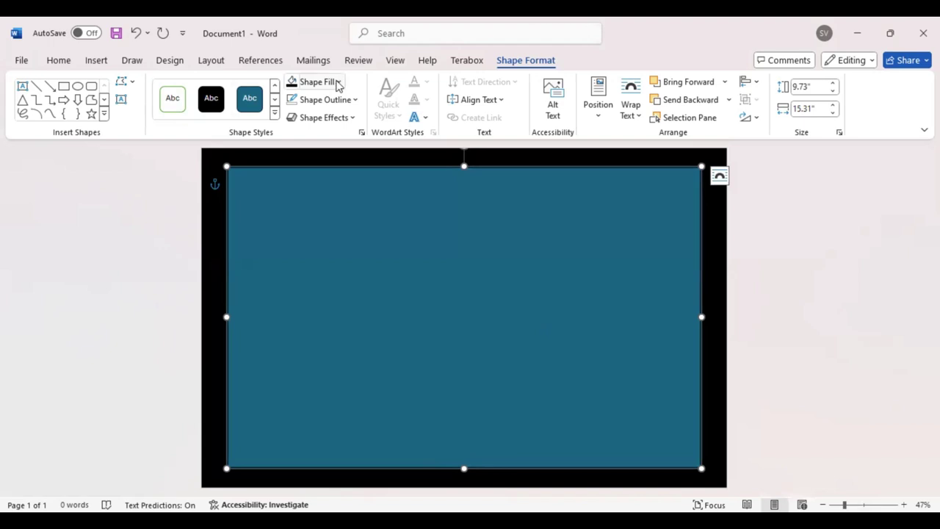
pyautogui.click(293, 86)
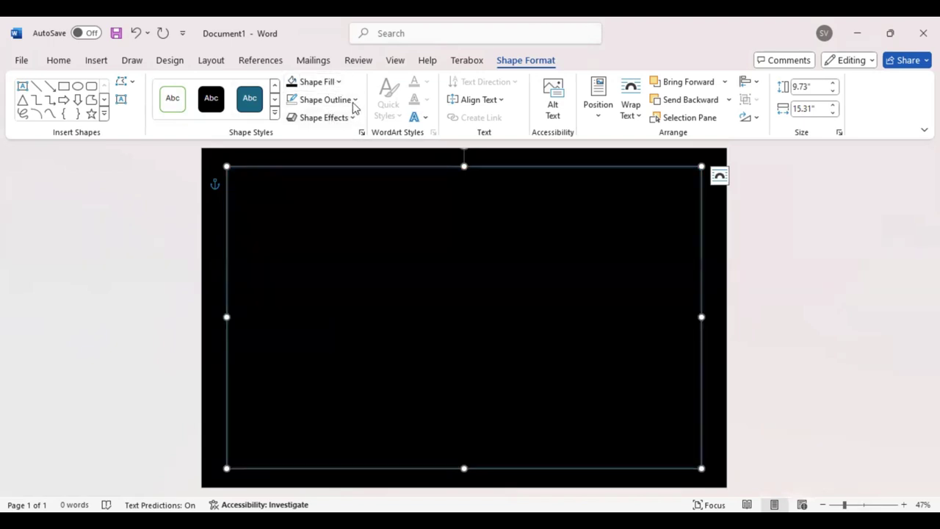
# - Set the inner rectangle's line width to 10 pt in the Format Shape pane, then reselect it
pyautogui.click(356, 100)
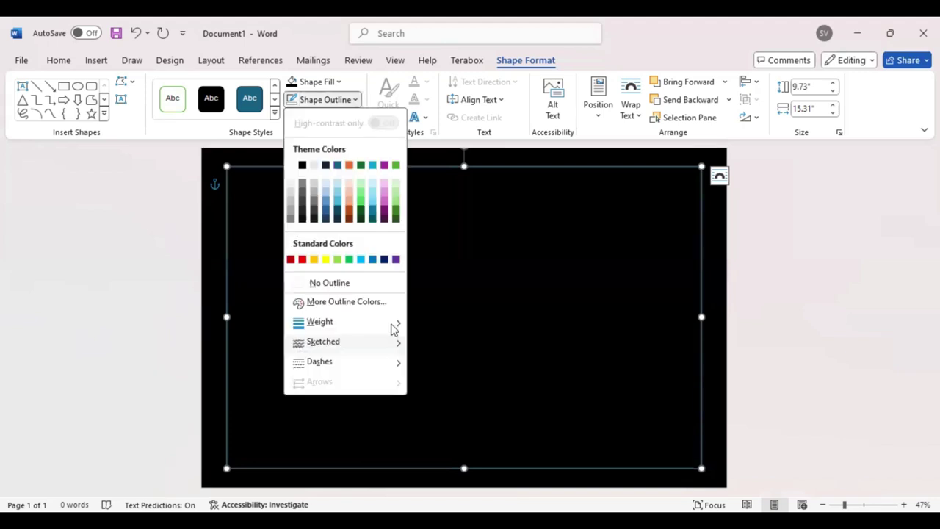
pyautogui.click(394, 323)
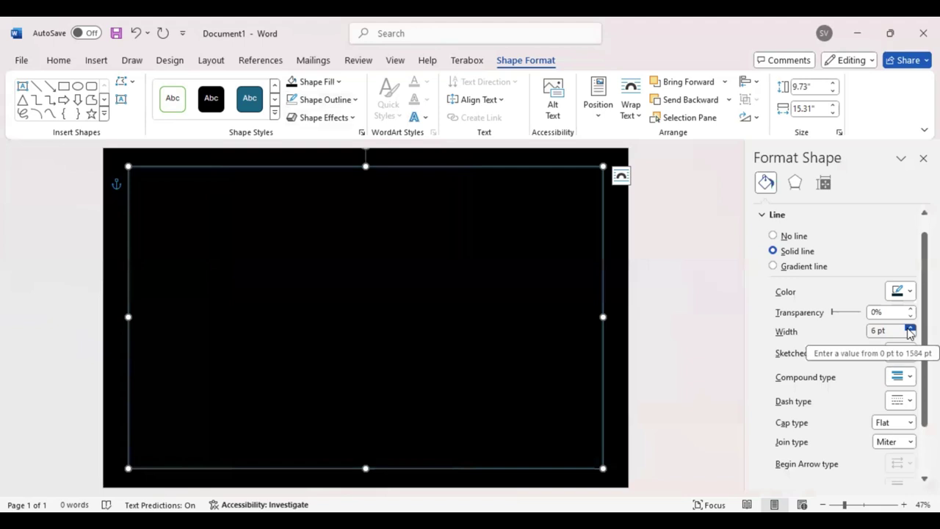
pyautogui.click(910, 330)
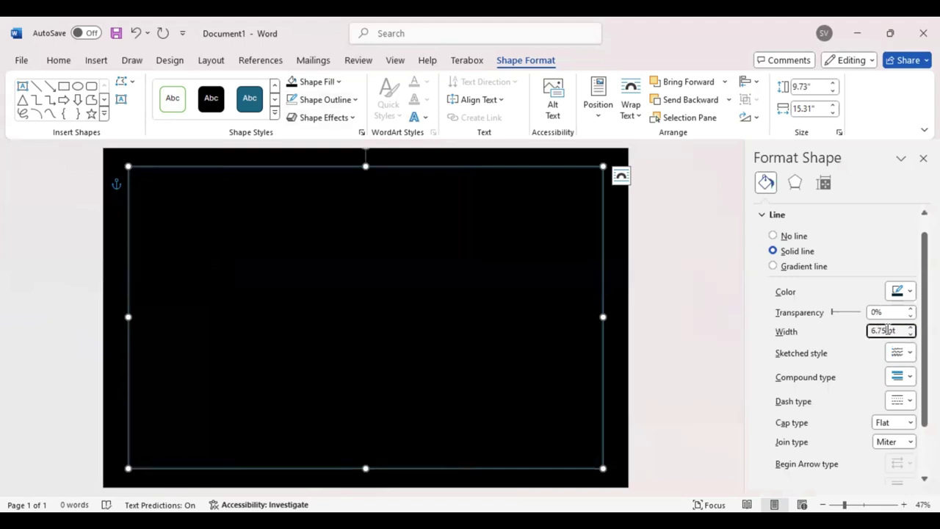
pyautogui.press('BackSpace')
pyautogui.press('BackSpace')
pyautogui.press('BackSpace')
pyautogui.press('BackSpace')
pyautogui.write('8')
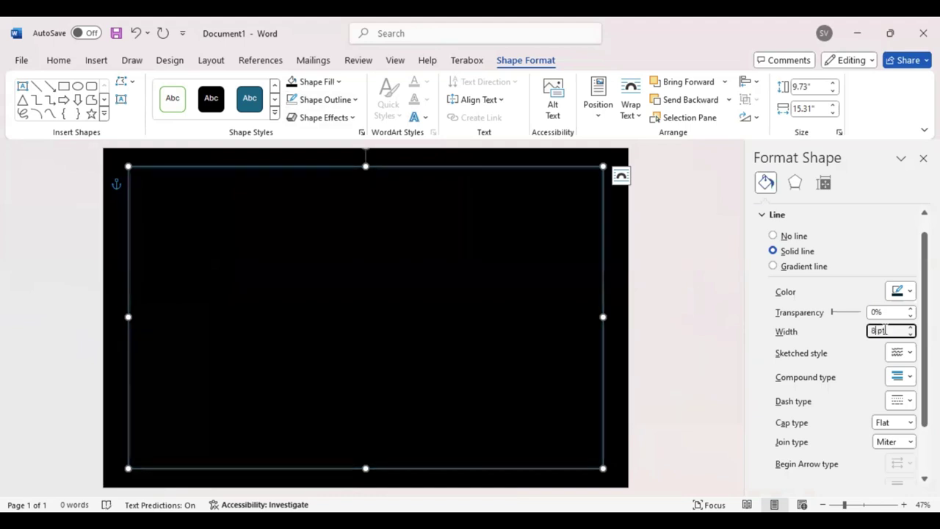
pyautogui.press('BackSpace')
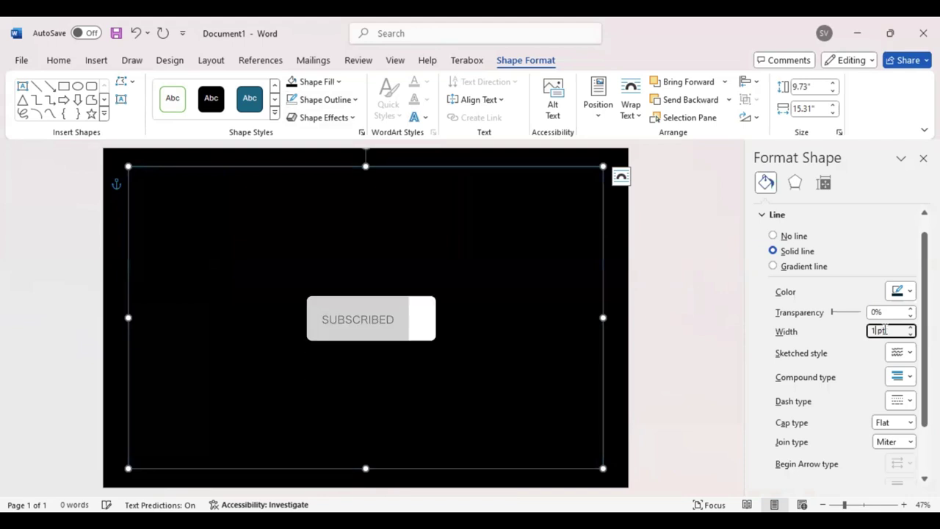
pyautogui.write('10')
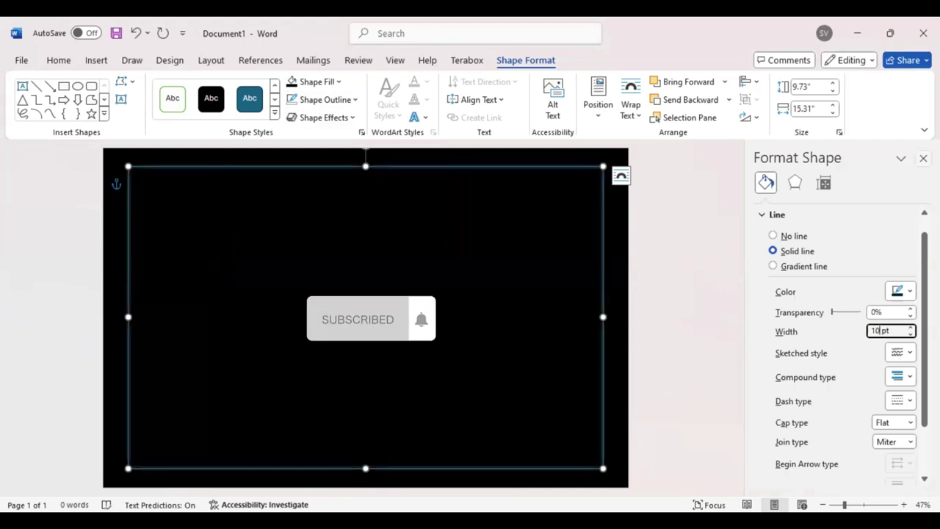
pyautogui.click(923, 158)
pyautogui.press('Escape')
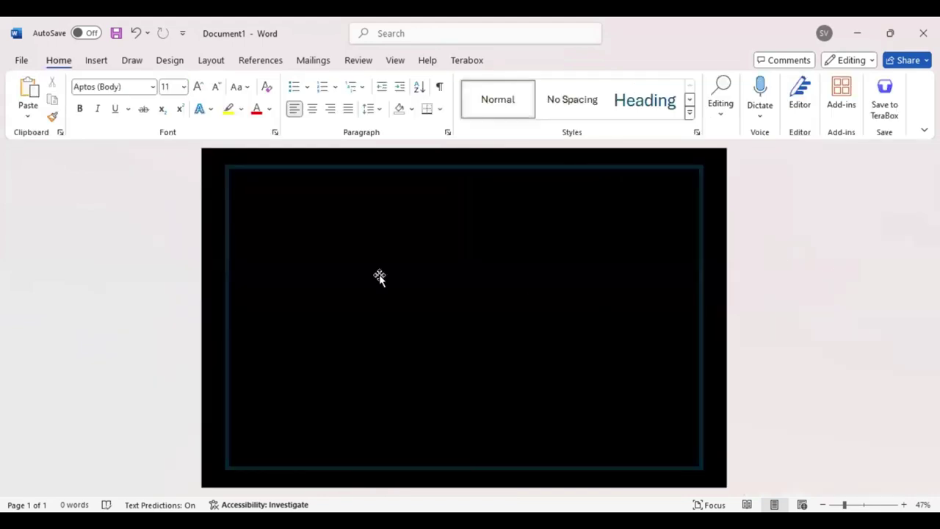
pyautogui.click(379, 277)
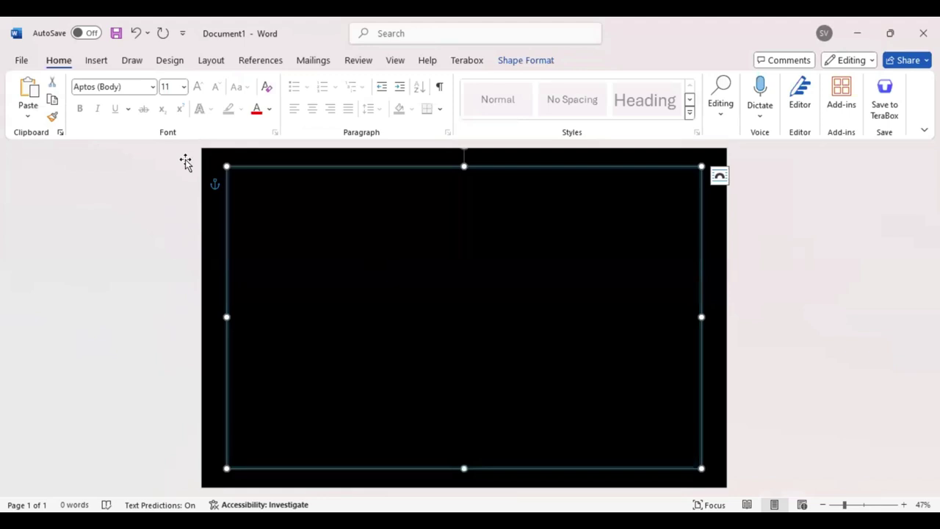
# - Recolour the inner rectangle's outline to the custom crimson pink #DF0B57
pyautogui.click(517, 62)
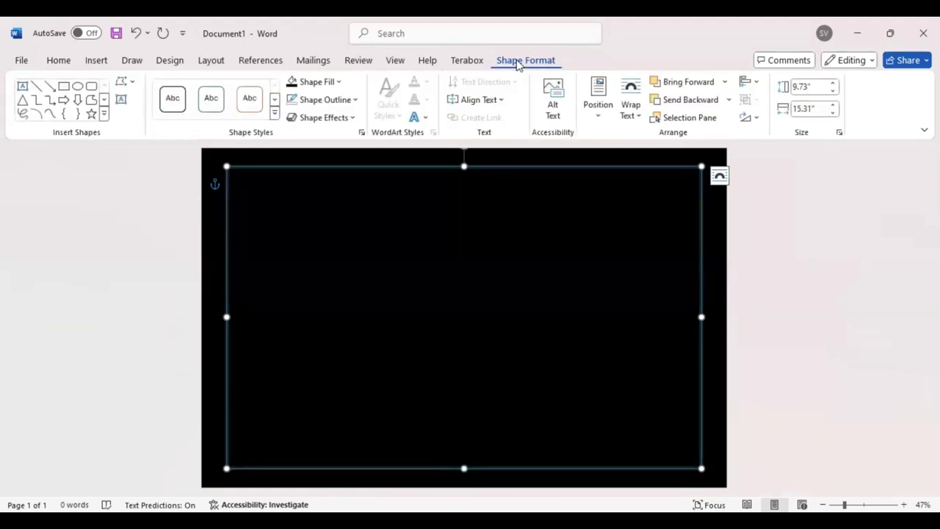
pyautogui.click(356, 101)
pyautogui.click(332, 301)
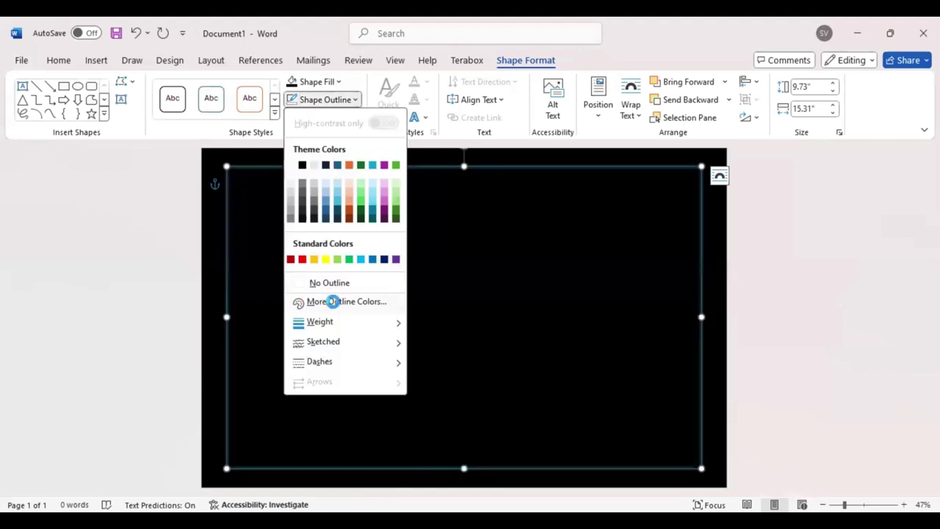
pyautogui.moveTo(446, 190); pyautogui.dragTo(481, 184)
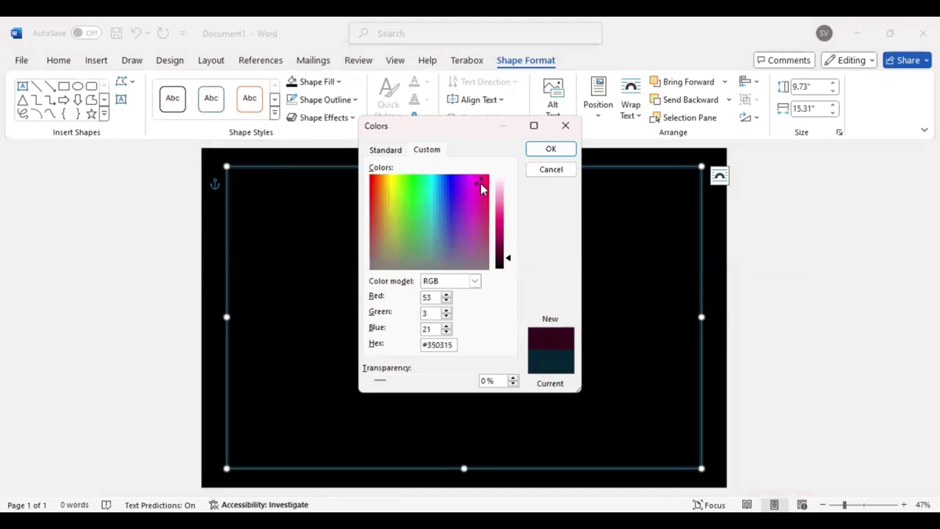
pyautogui.moveTo(507, 257); pyautogui.dragTo(509, 231)
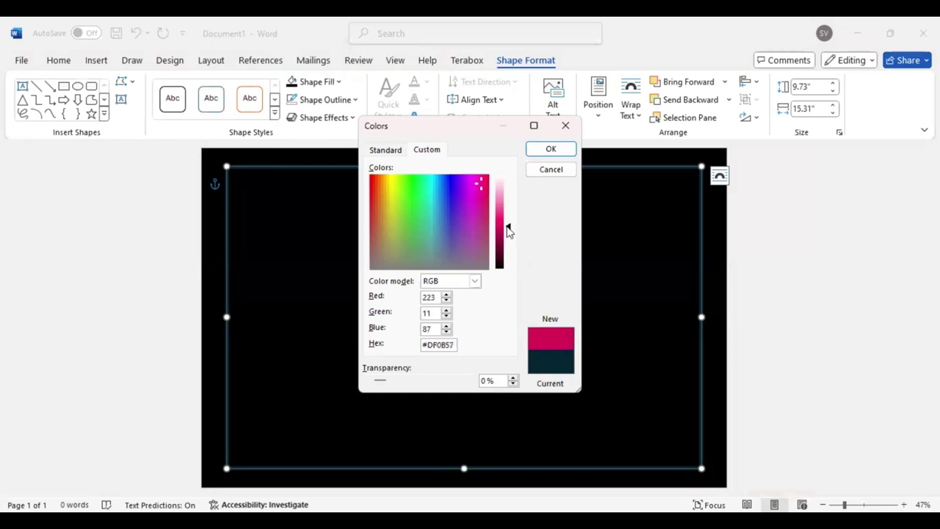
pyautogui.click(551, 150)
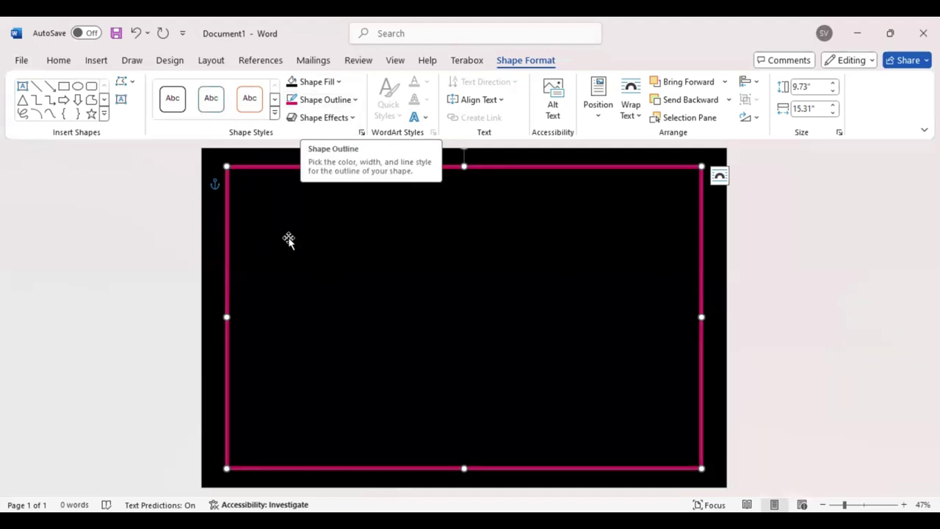
# - Add a wide glow to the inner rectangle using the recently used pink colour
pyautogui.click(350, 120)
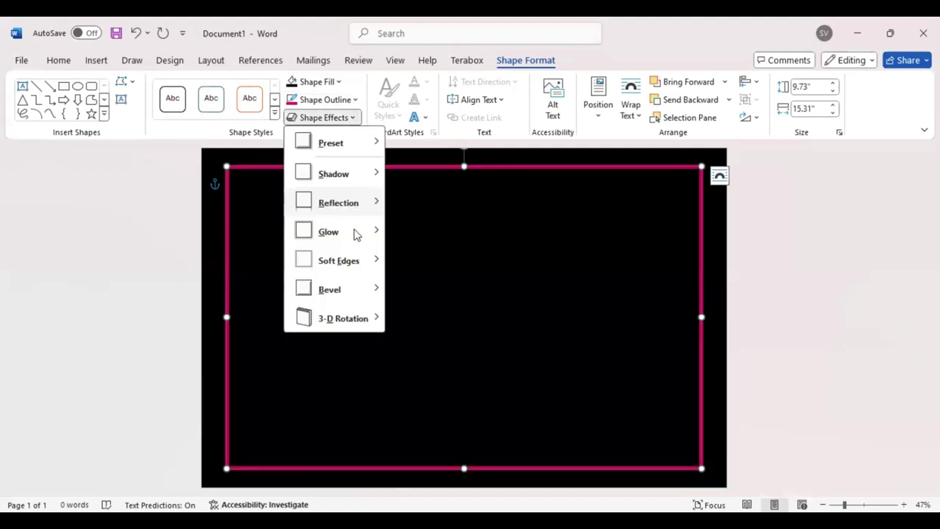
pyautogui.moveTo(360, 233)
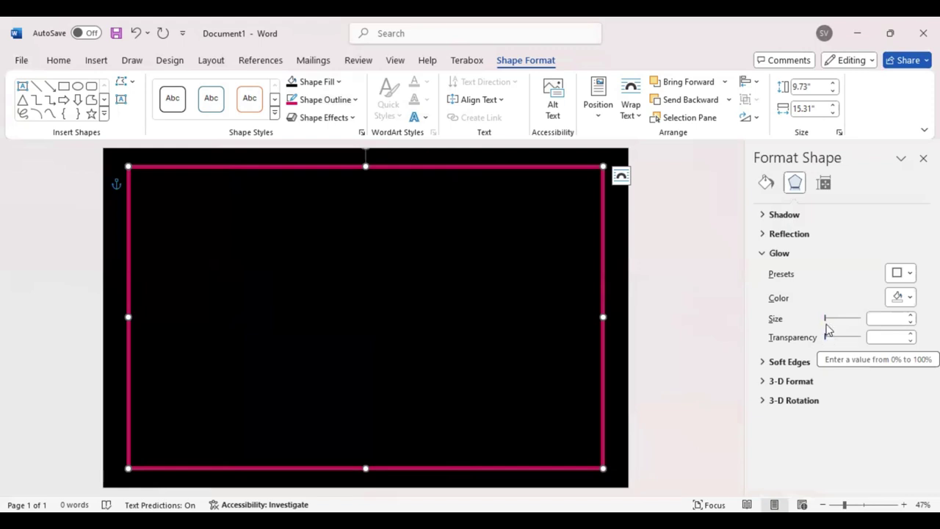
pyautogui.moveTo(832, 321); pyautogui.dragTo(838, 321)
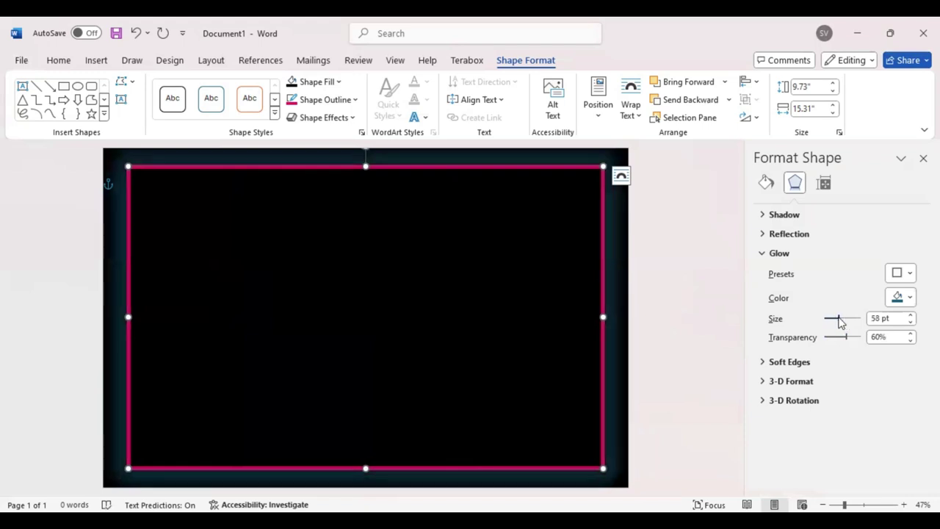
pyautogui.click(911, 314)
pyautogui.click(911, 297)
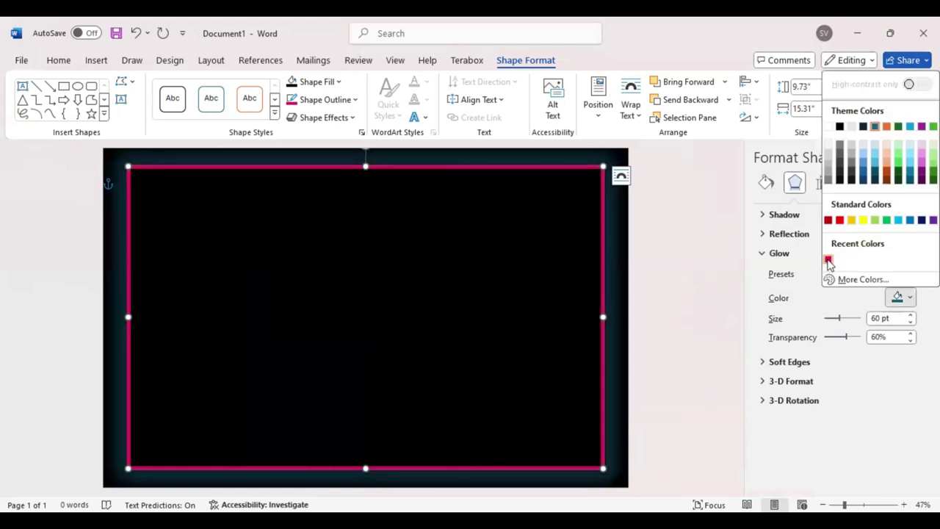
pyautogui.click(829, 260)
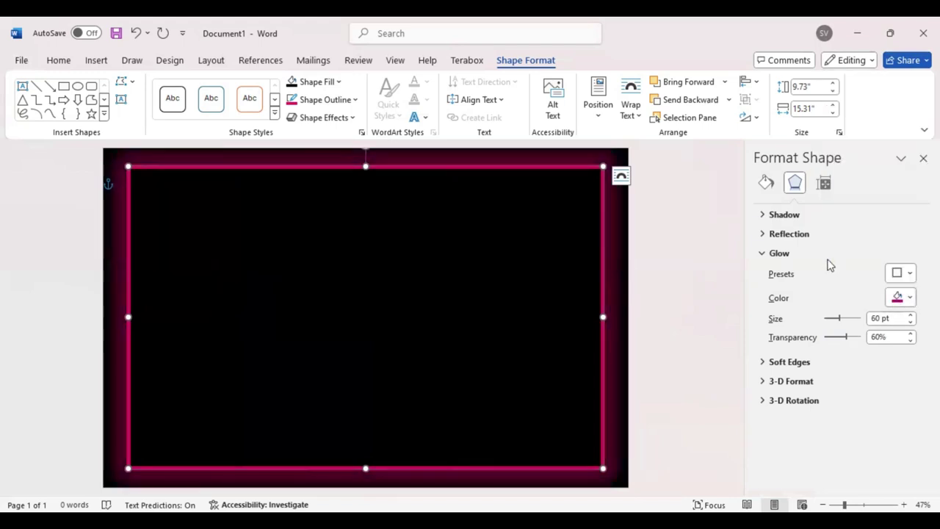
# - Fine-tune the glow to 60% transparency and 55 pt size
pyautogui.click(911, 333)
pyautogui.click(911, 333)
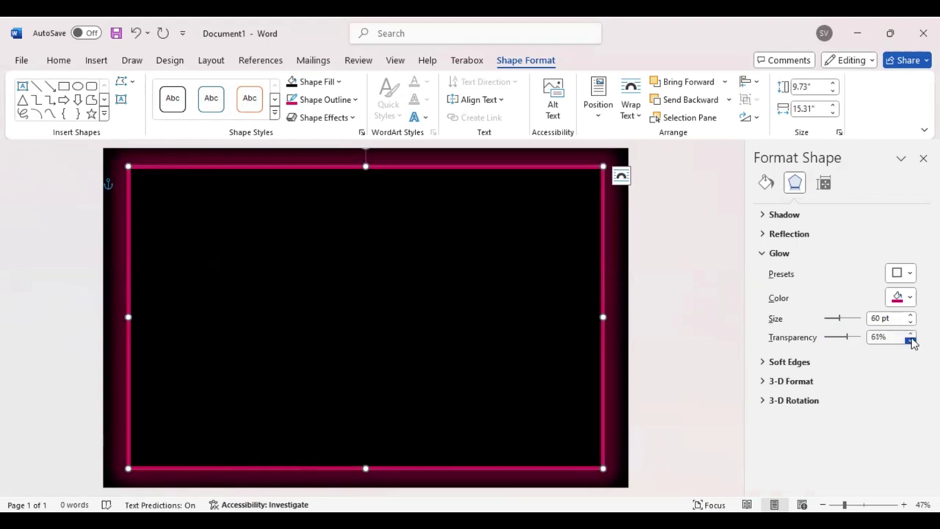
pyautogui.click(911, 332)
pyautogui.click(911, 334)
pyautogui.click(911, 334)
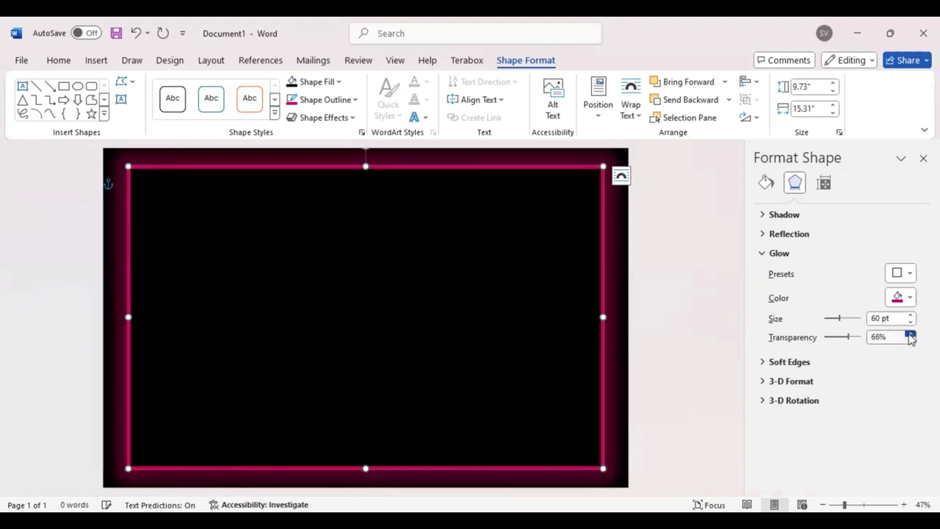
pyautogui.click(911, 335)
pyautogui.click(909, 340)
pyautogui.click(910, 341)
pyautogui.click(910, 341)
pyautogui.click(910, 341)
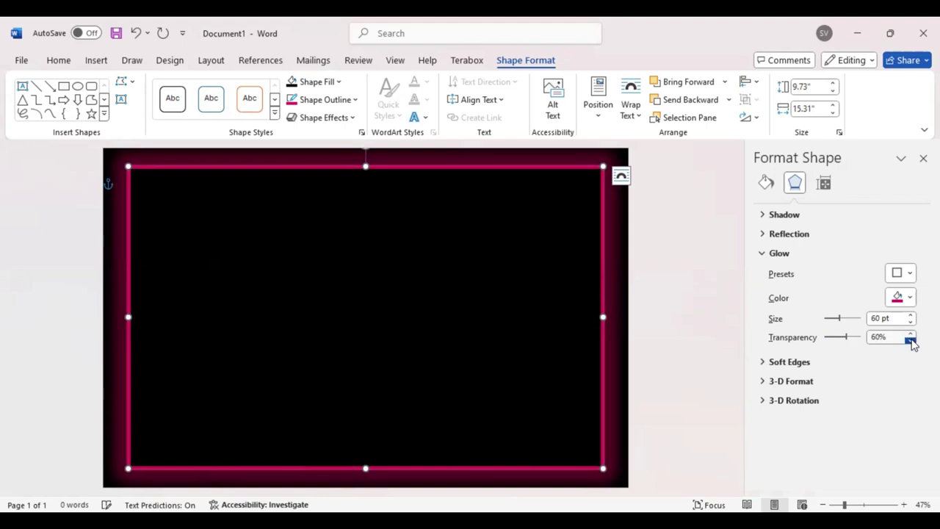
pyautogui.click(910, 341)
pyautogui.click(910, 334)
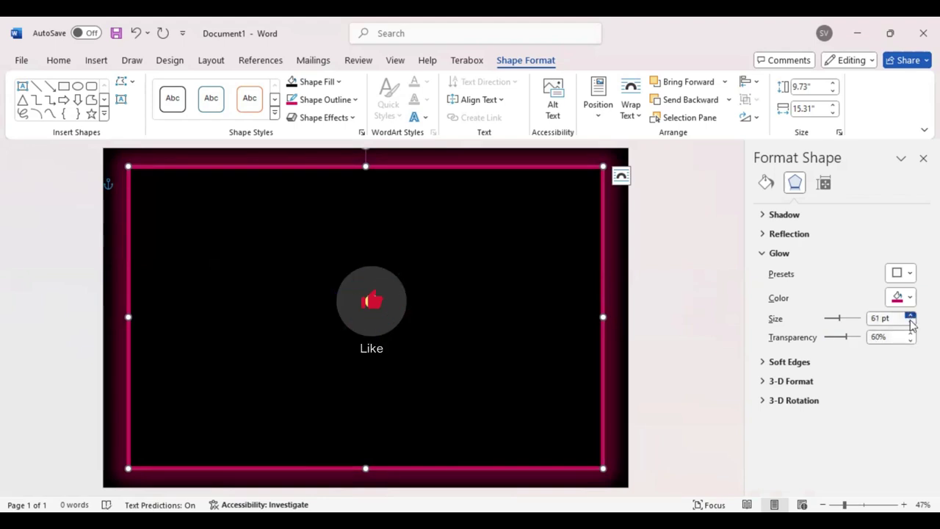
pyautogui.click(910, 322)
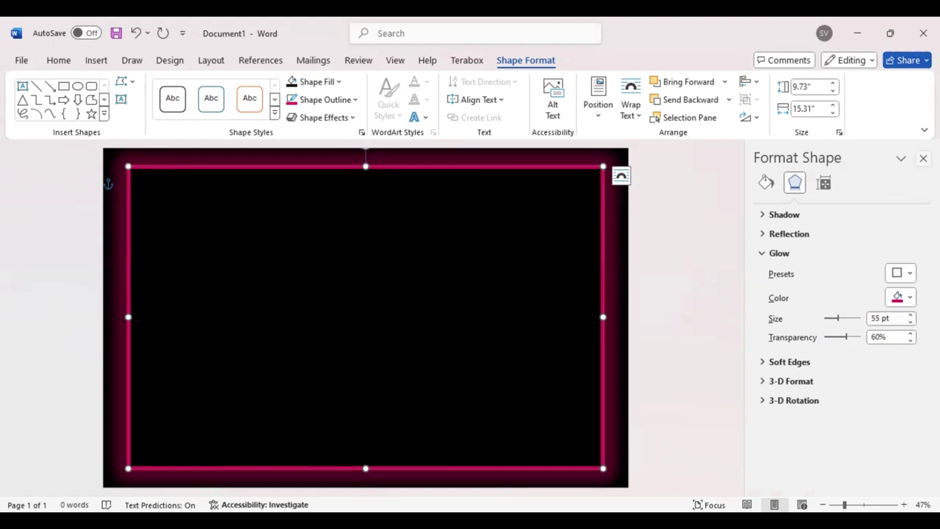
pyautogui.click(923, 158)
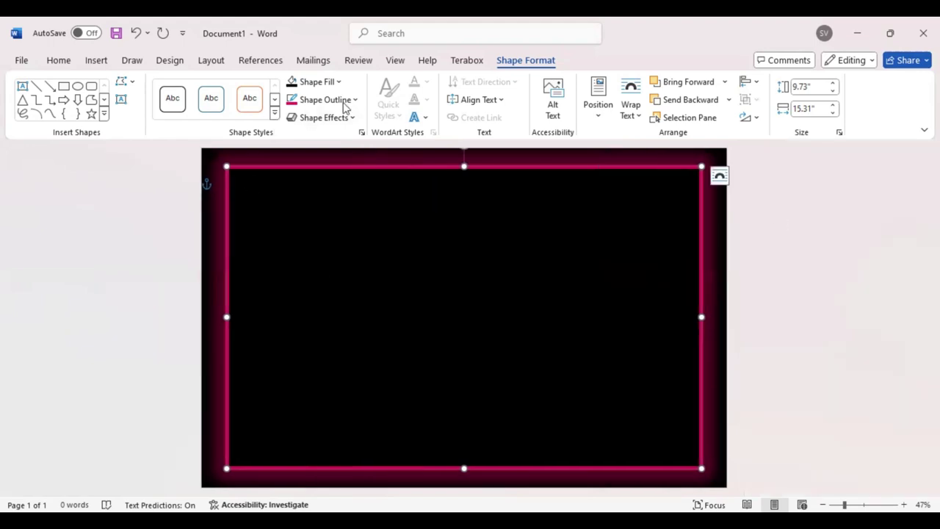
# - Lighten the inner rectangle's border to the softer pink #F86C9E
pyautogui.click(348, 101)
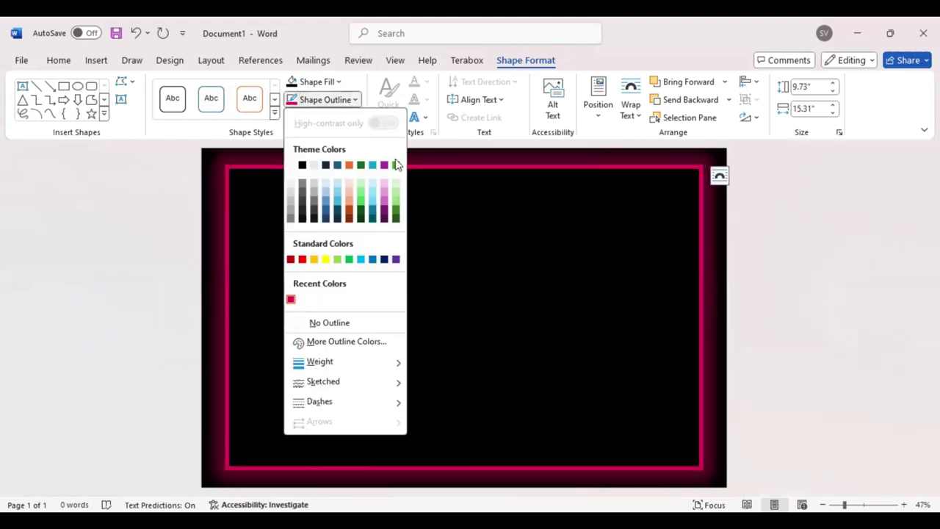
pyautogui.click(337, 341)
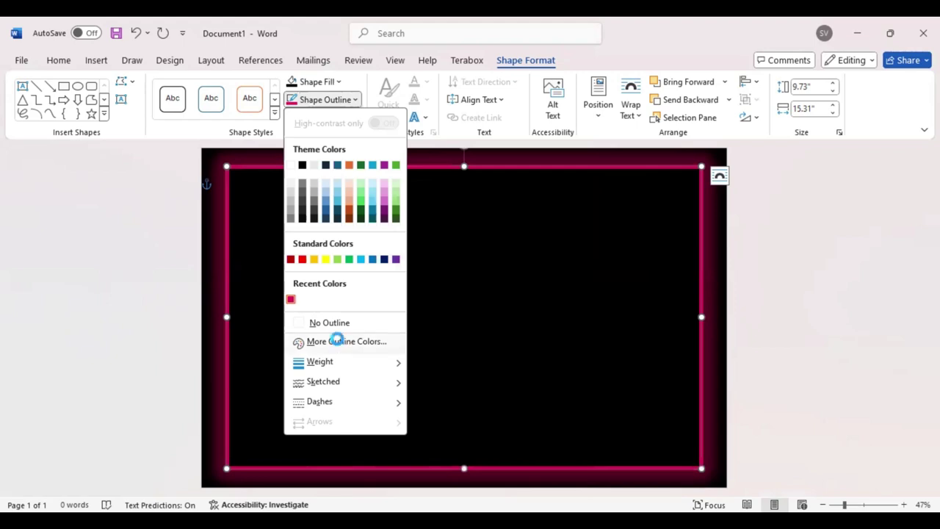
pyautogui.moveTo(509, 229); pyautogui.dragTo(509, 209)
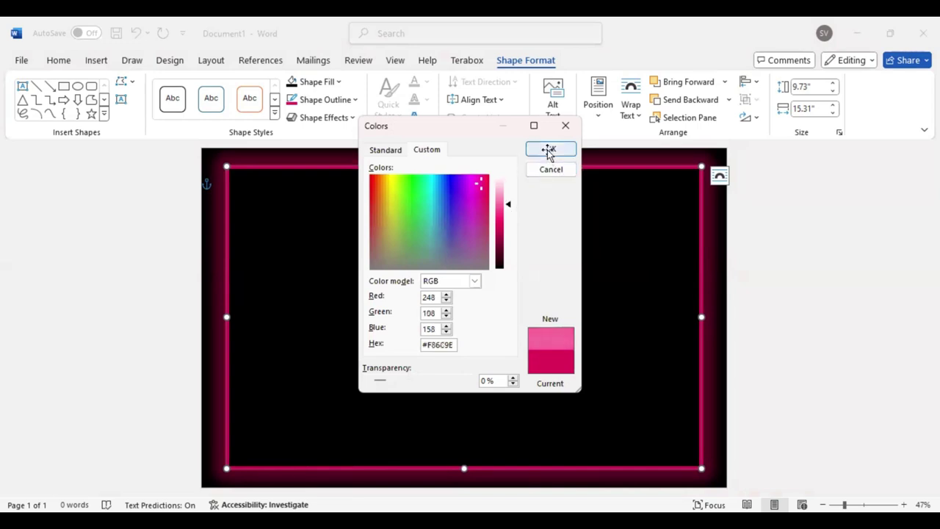
pyautogui.press('Return')
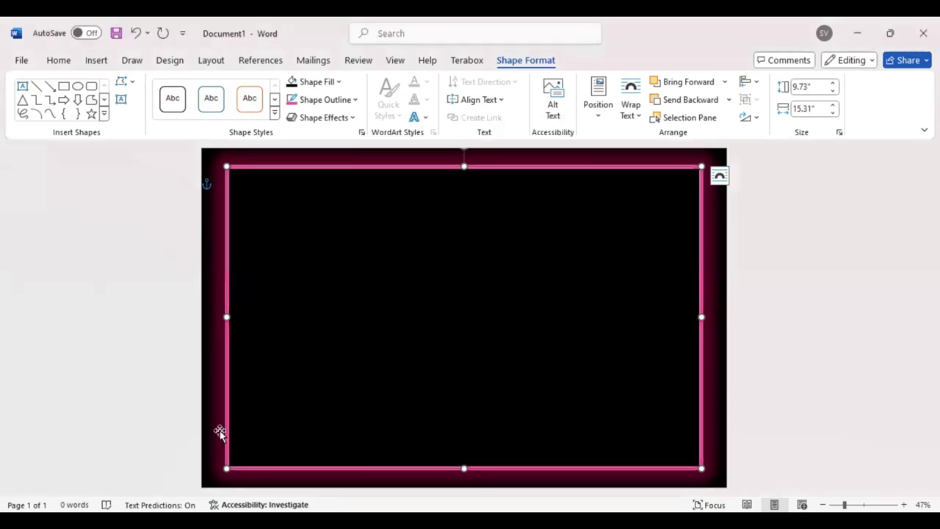
pyautogui.click(265, 354)
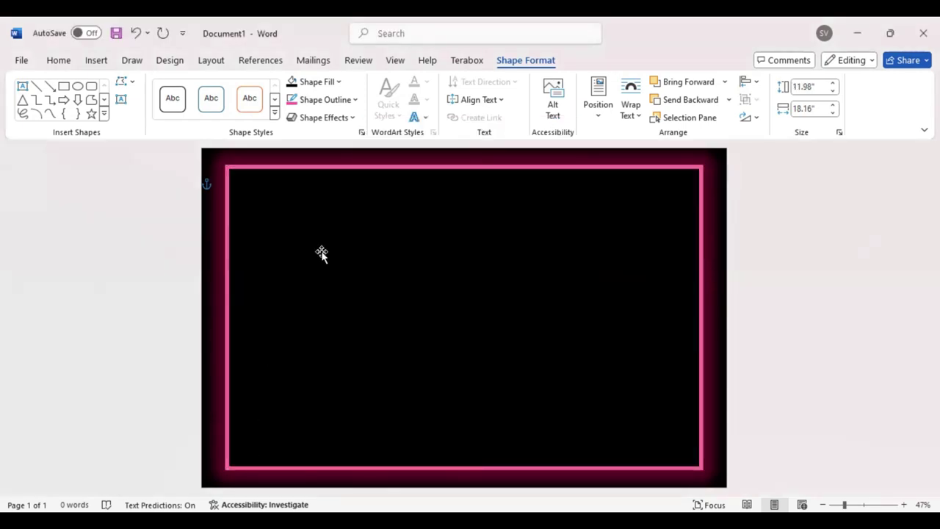
# - Enlarge the framed rectangle's pink glow to 58 pt at 51% transparency via Glow Options
pyautogui.press('Tab')
pyautogui.click(351, 119)
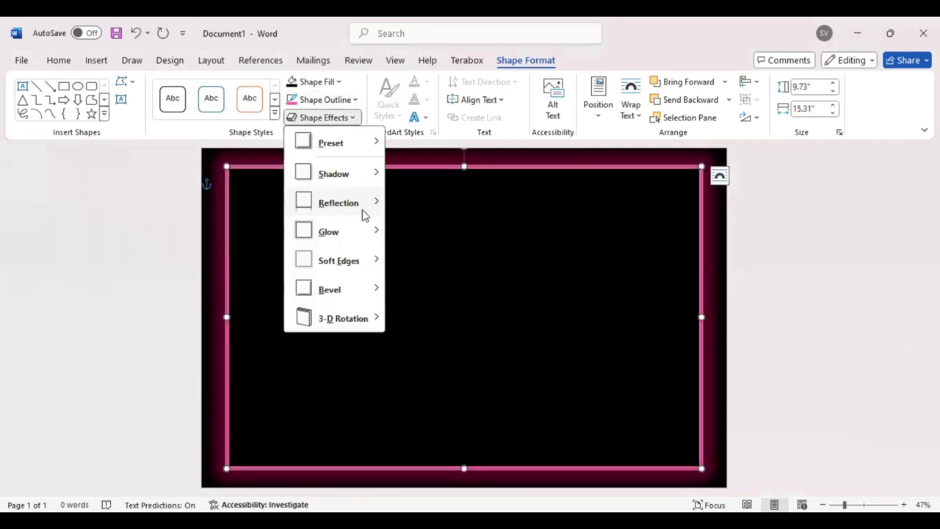
pyautogui.press('g')
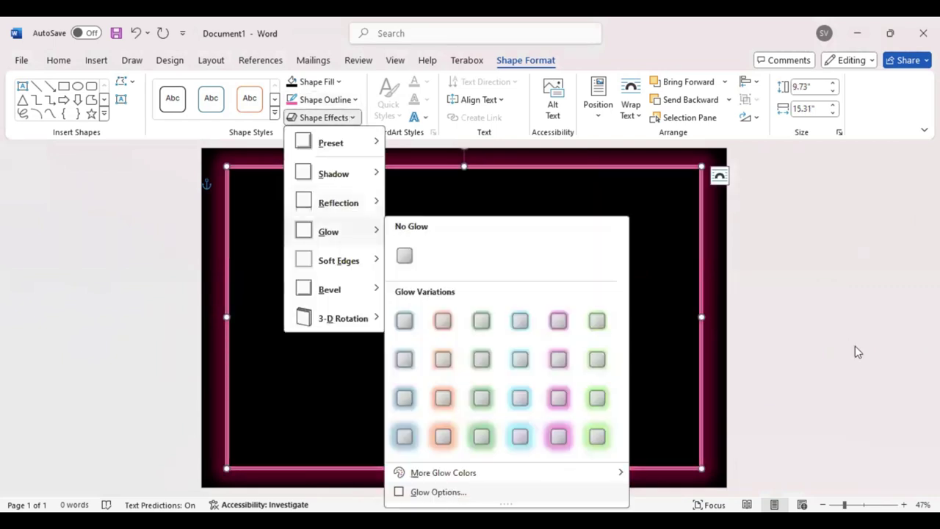
pyautogui.press('g')
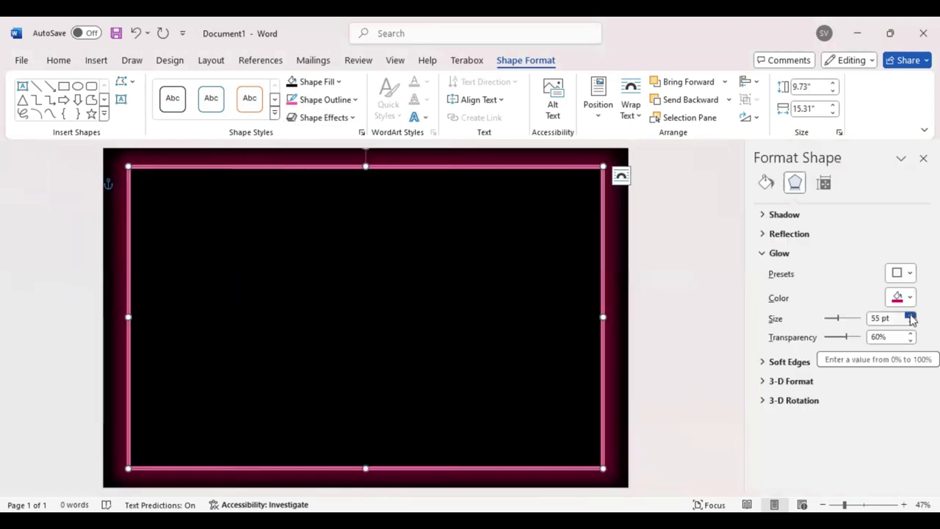
pyautogui.click(910, 315)
pyautogui.click(911, 315)
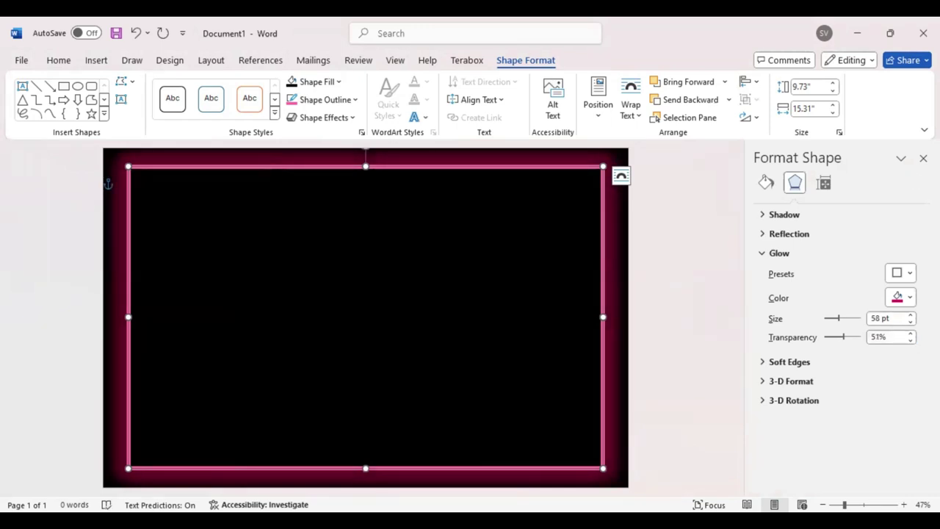
pyautogui.click(923, 158)
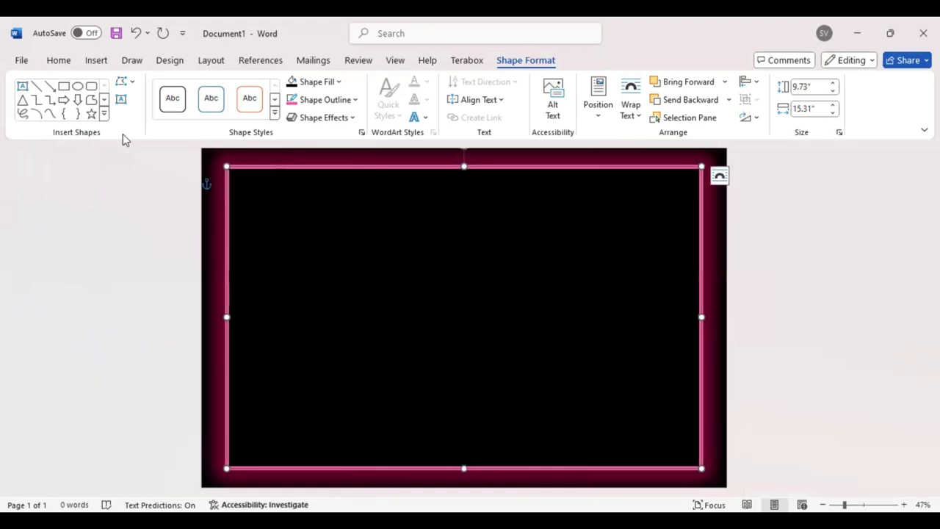
# - Draw a text box near the top of the frame containing the pink word Certificate
pyautogui.click(121, 100)
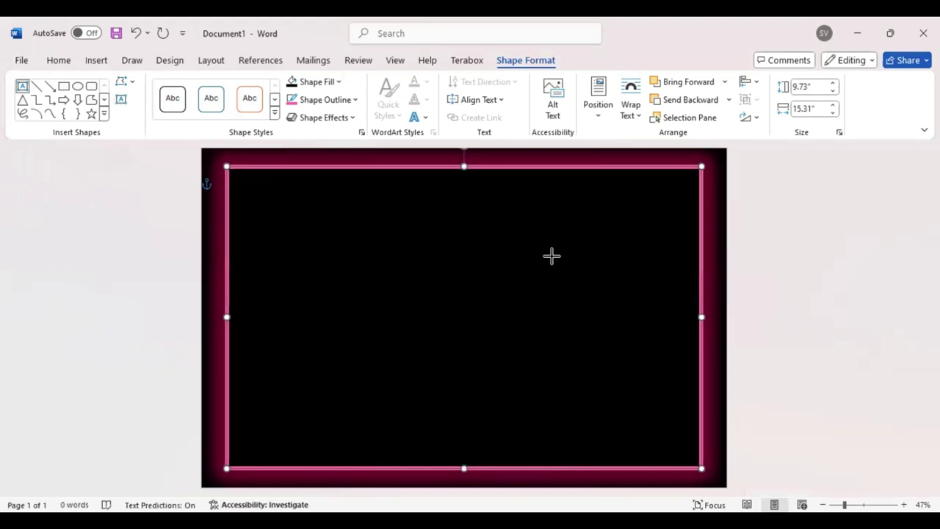
pyautogui.moveTo(596, 252); pyautogui.dragTo(332, 205)
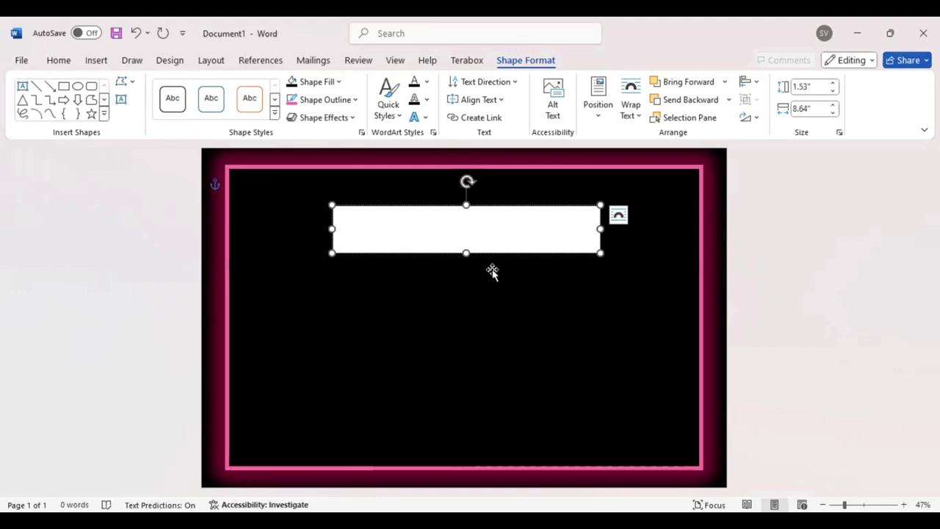
pyautogui.write('a')
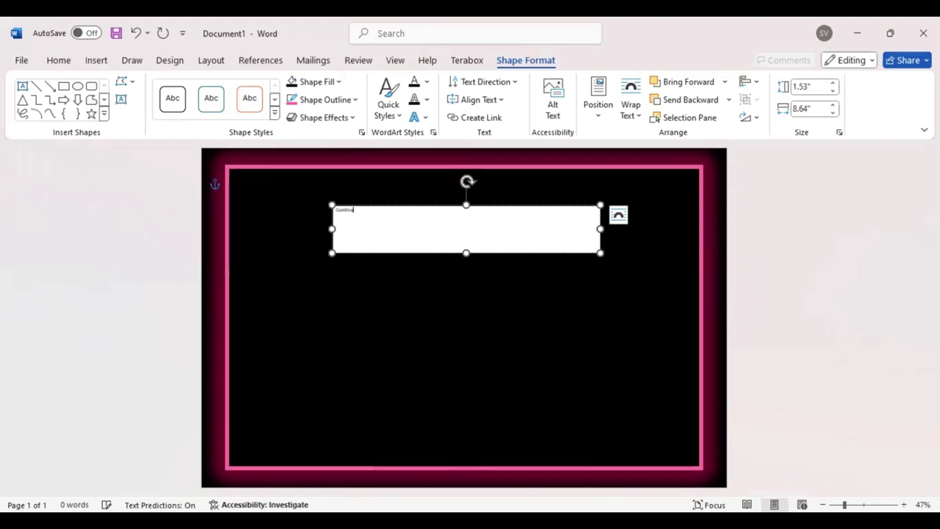
pyautogui.doubleClick(337, 212)
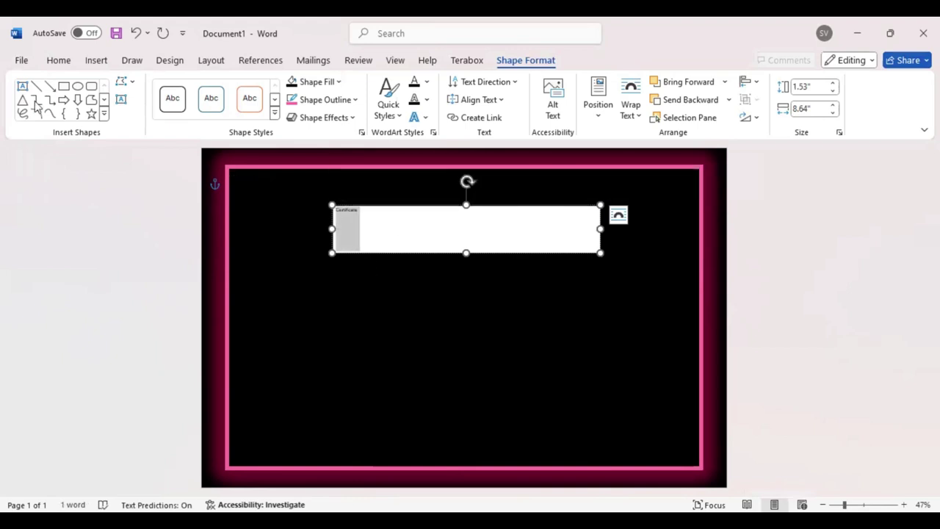
pyautogui.click(354, 101)
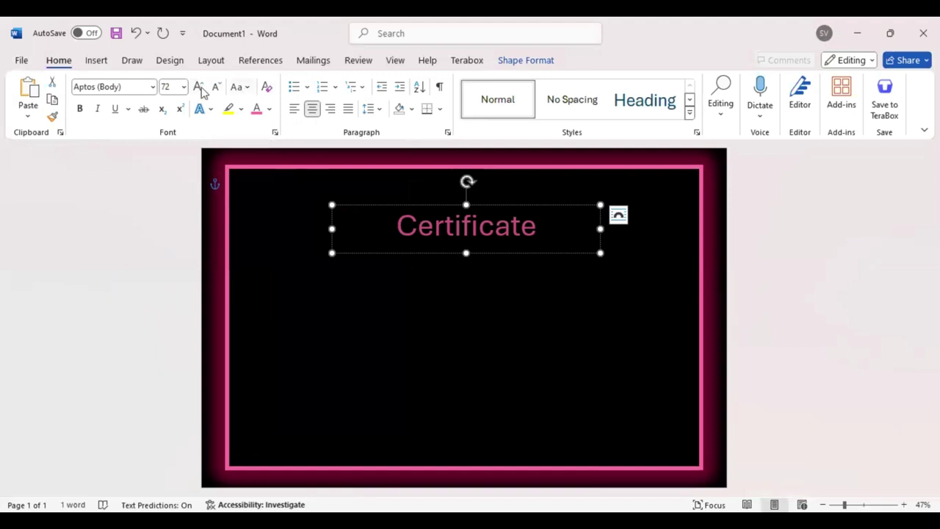
# - Make the title all-caps bold CERTIFICATE at 130 pt and move it up, centred
pyautogui.hotkey('ctrl', 'shift', 'a')
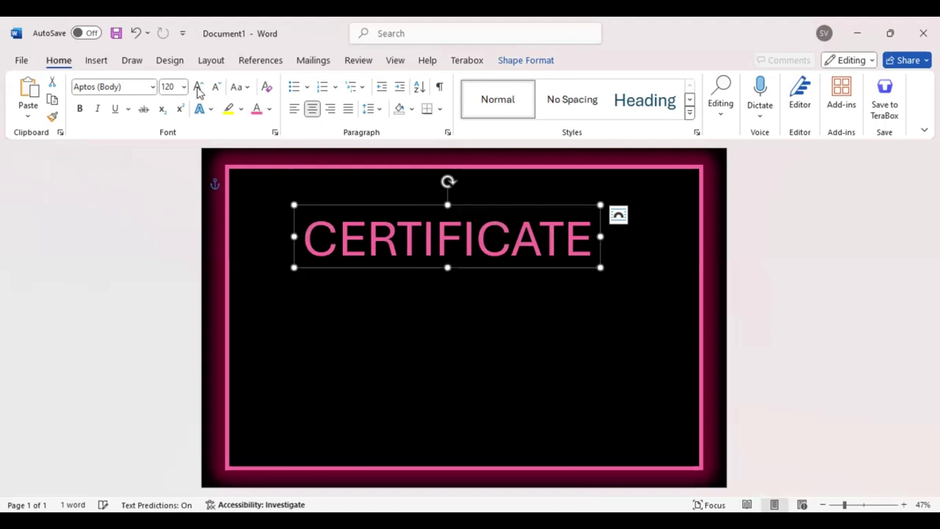
pyautogui.hotkey('ctrl', 'b')
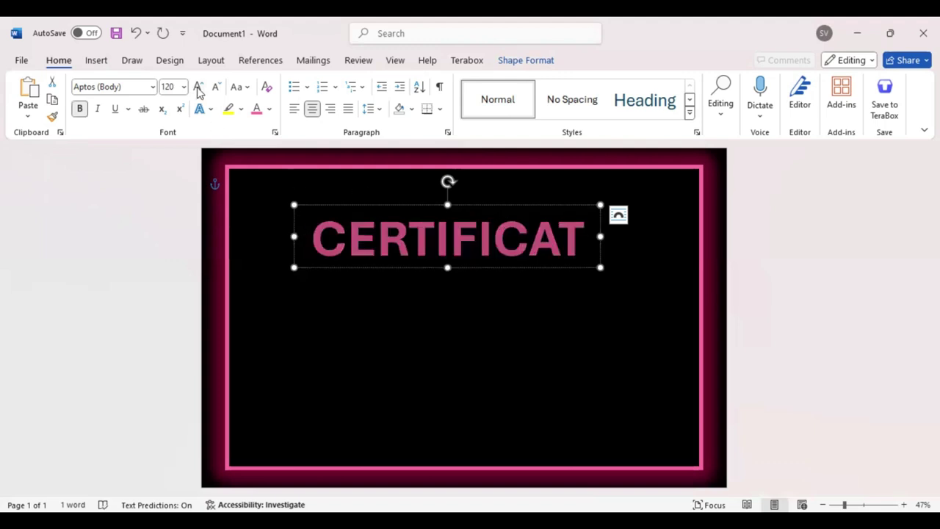
pyautogui.click(198, 88)
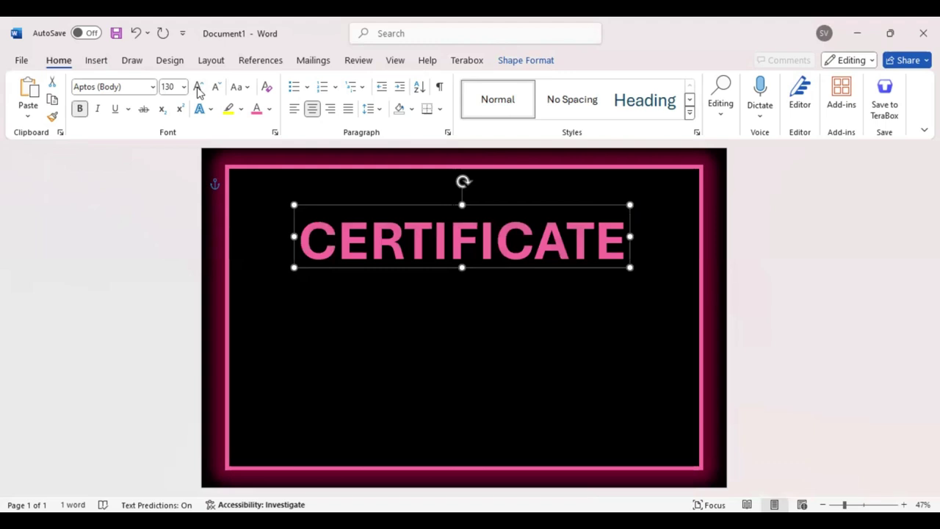
pyautogui.moveTo(462, 236); pyautogui.dragTo(464, 214)
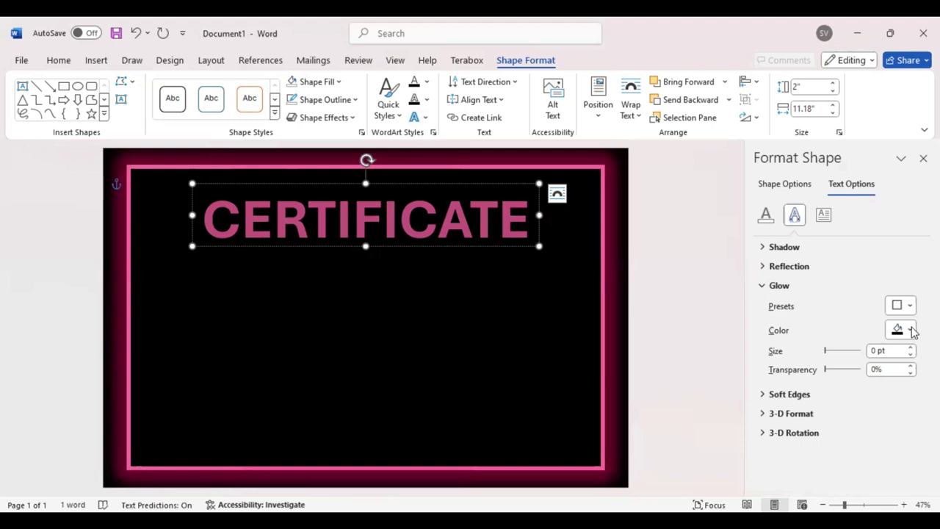
# - Give the CERTIFICATE title a recent-pink glow, 11 pt size at 16% transparency, keeping it centred
pyautogui.click(911, 331)
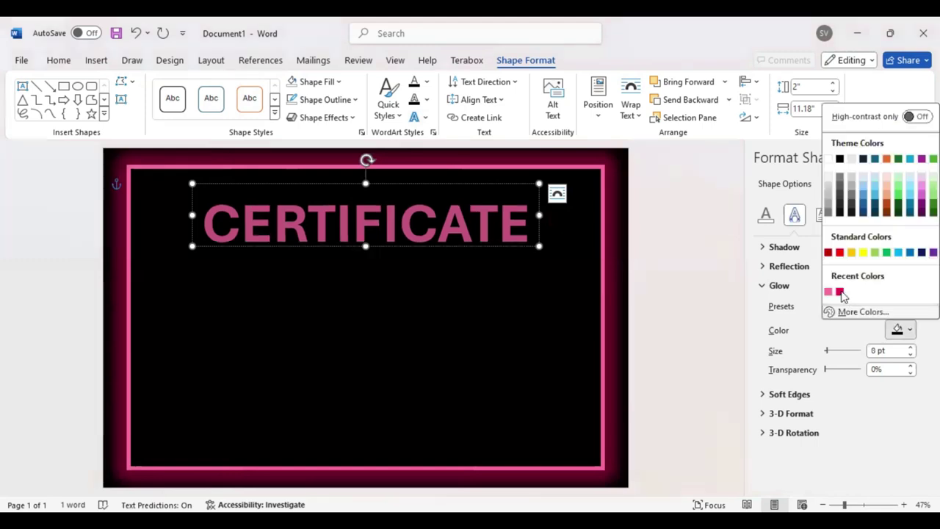
pyautogui.click(839, 291)
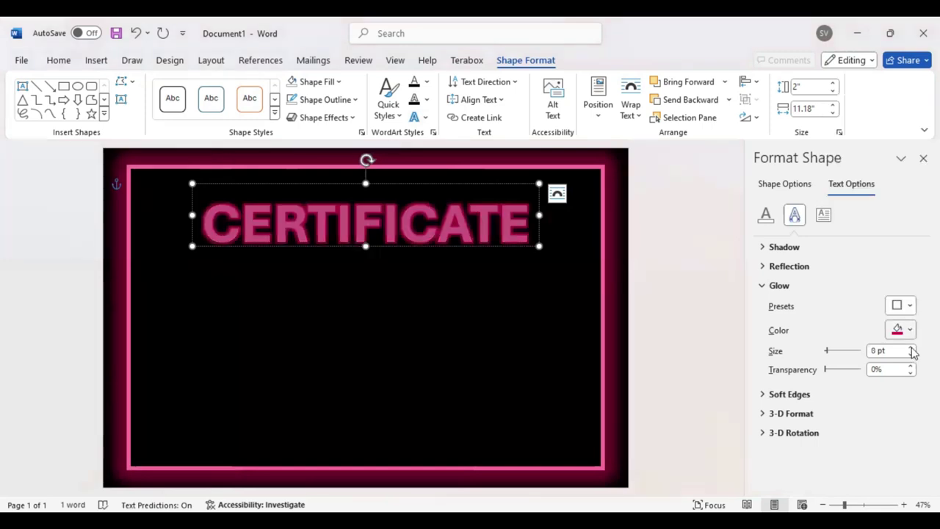
pyautogui.click(910, 347)
pyautogui.click(910, 348)
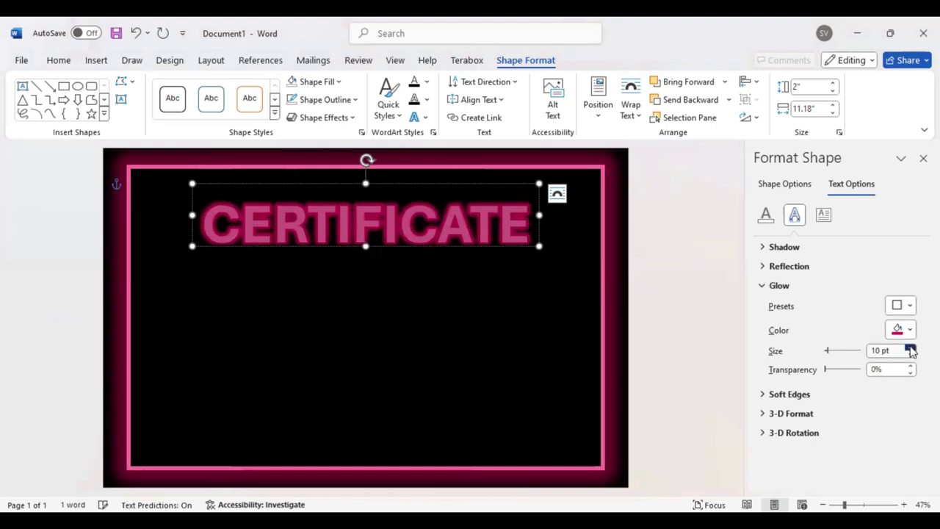
pyautogui.click(910, 350)
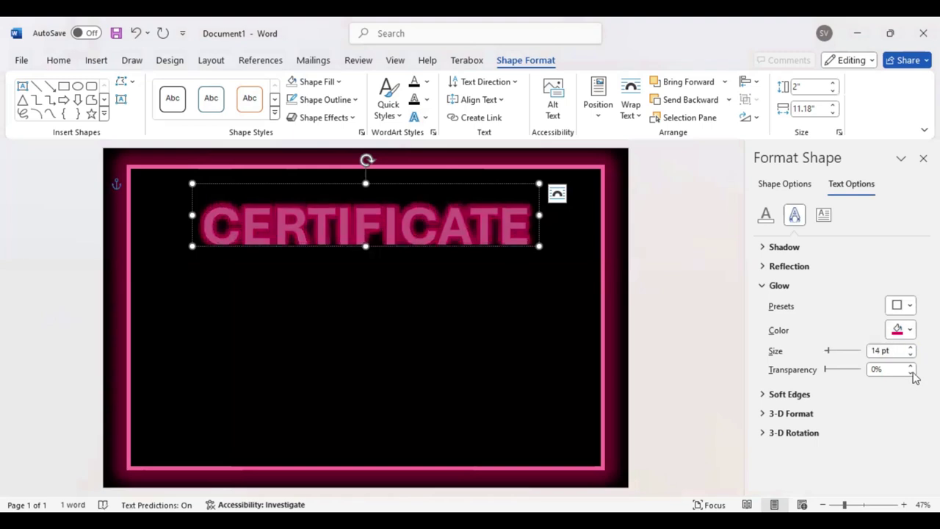
pyautogui.click(910, 372)
pyautogui.click(911, 364)
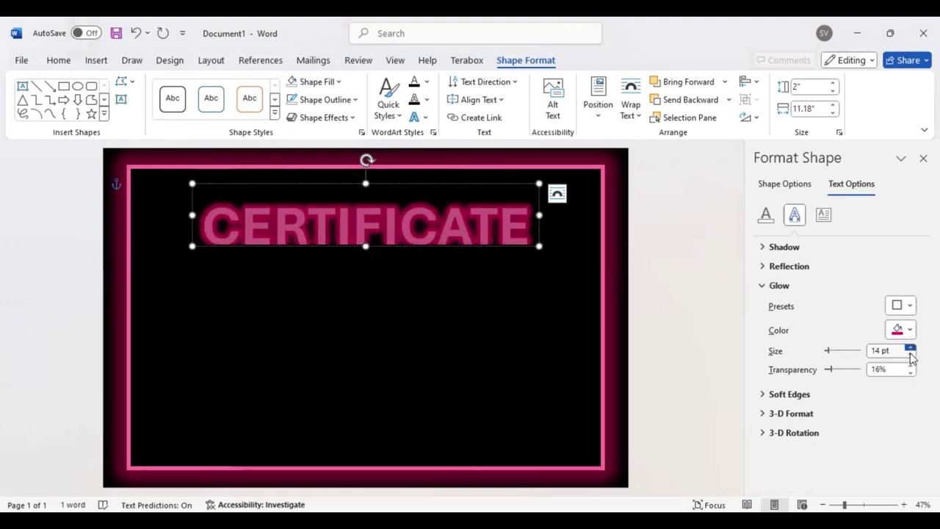
pyautogui.click(909, 354)
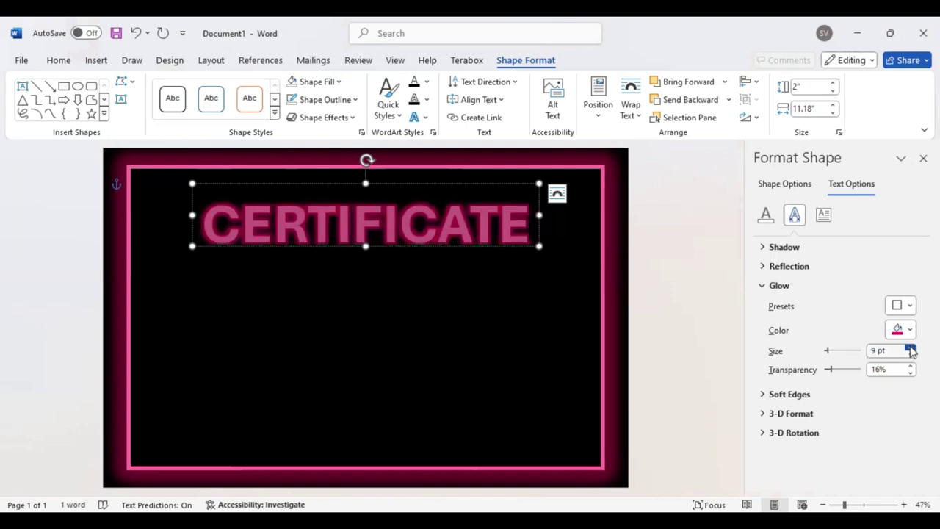
pyautogui.click(910, 347)
pyautogui.click(910, 347)
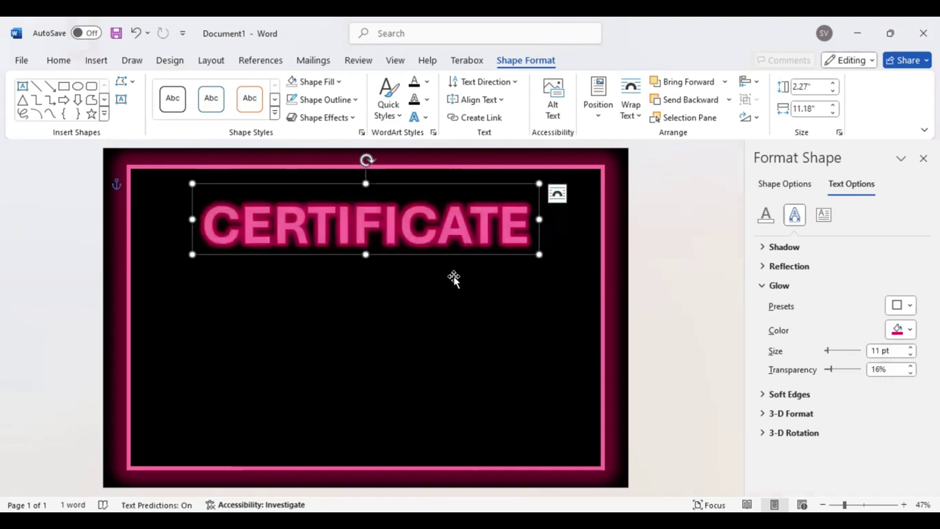
pyautogui.moveTo(453, 277); pyautogui.dragTo(453, 278)
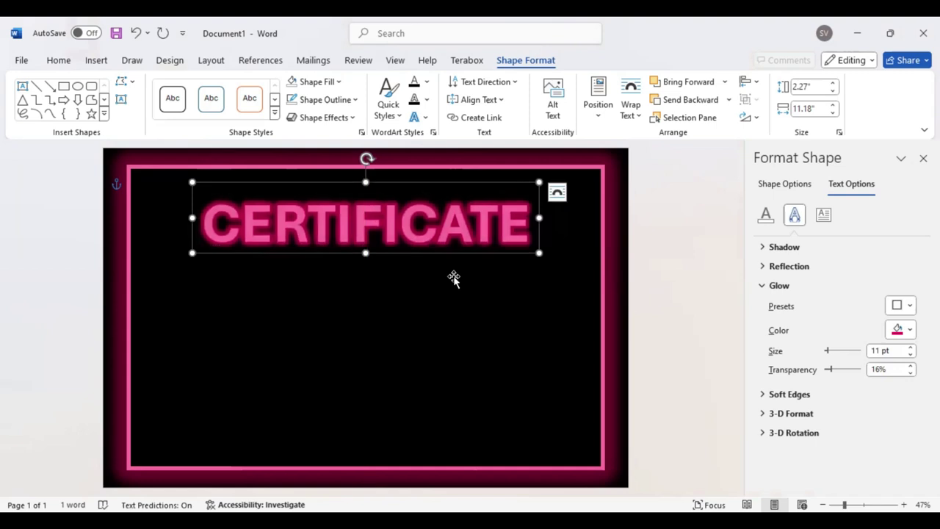
# - Draw a text box below the title and type the subtitle 'Of Participation'
pyautogui.click(121, 99)
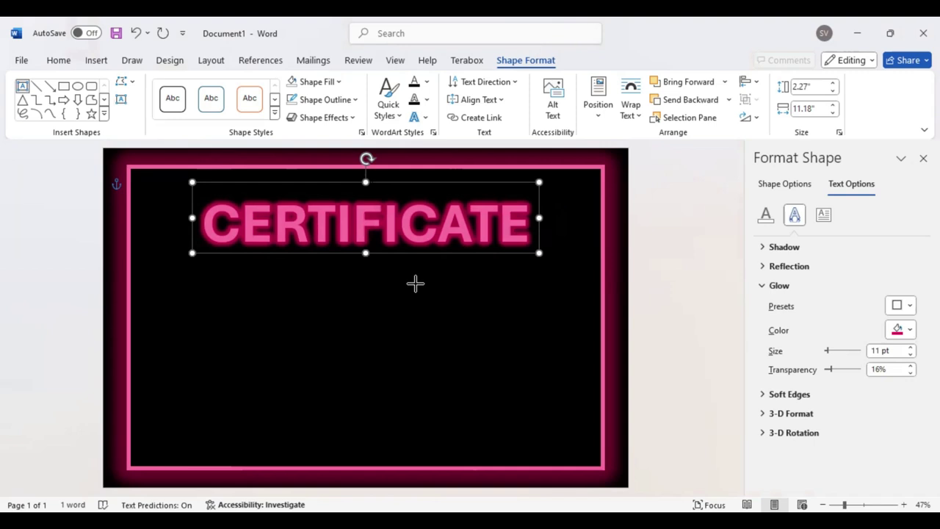
pyautogui.click(376, 277)
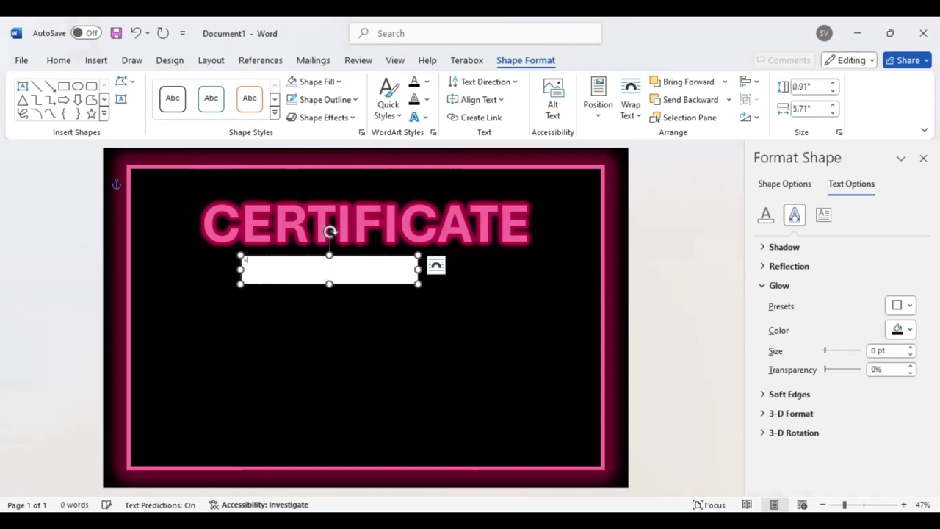
pyautogui.write('Of Par')
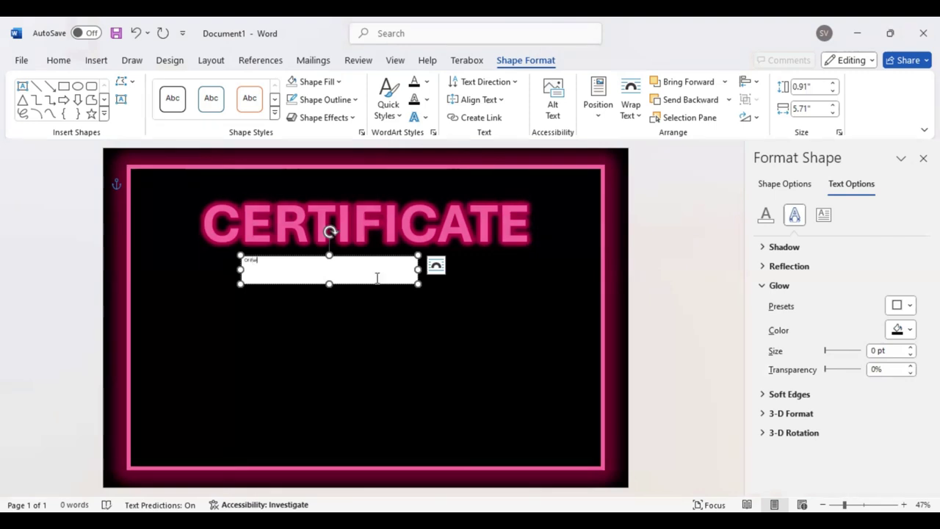
pyautogui.write('tic')
pyautogui.write('i')
pyautogui.write('pant')
pyautogui.write('s')
# - Select the subtitle text and set the subtitle box's shape fill to No Fill
pyautogui.moveTo(281, 263); pyautogui.dragTo(234, 264)
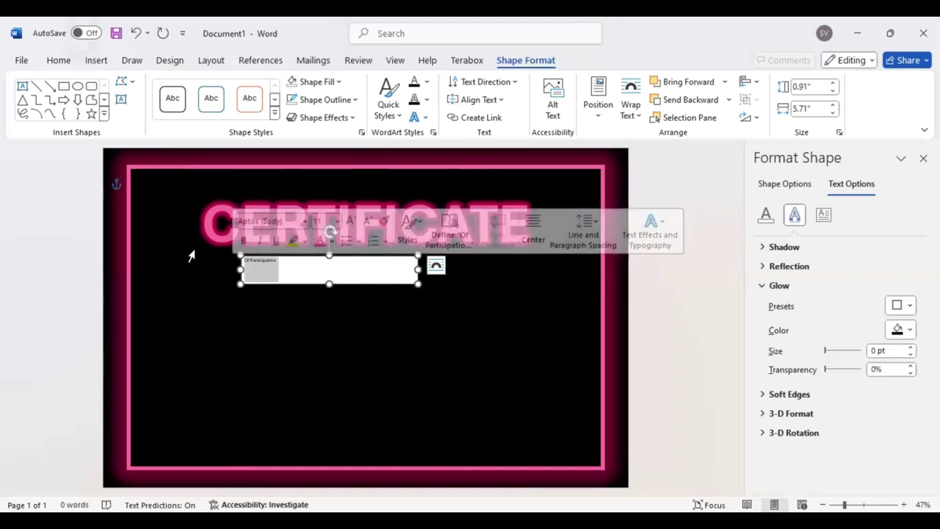
pyautogui.click(330, 233)
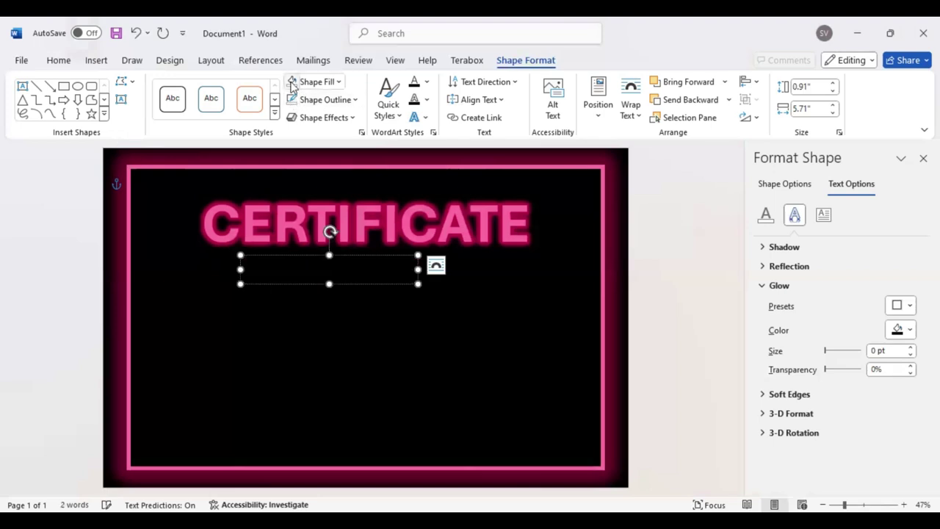
pyautogui.click(58, 64)
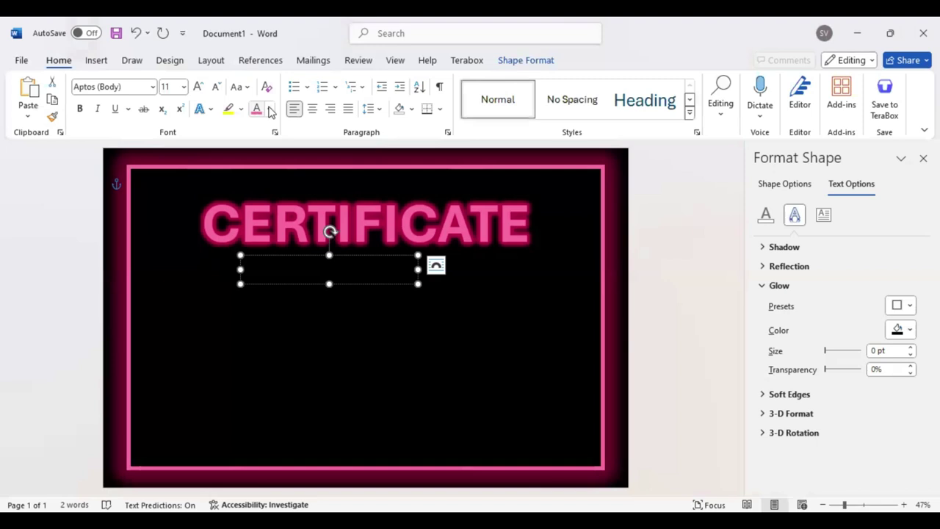
# - Make the subtitle text white, centre-aligned and 36 pt
pyautogui.click(271, 111)
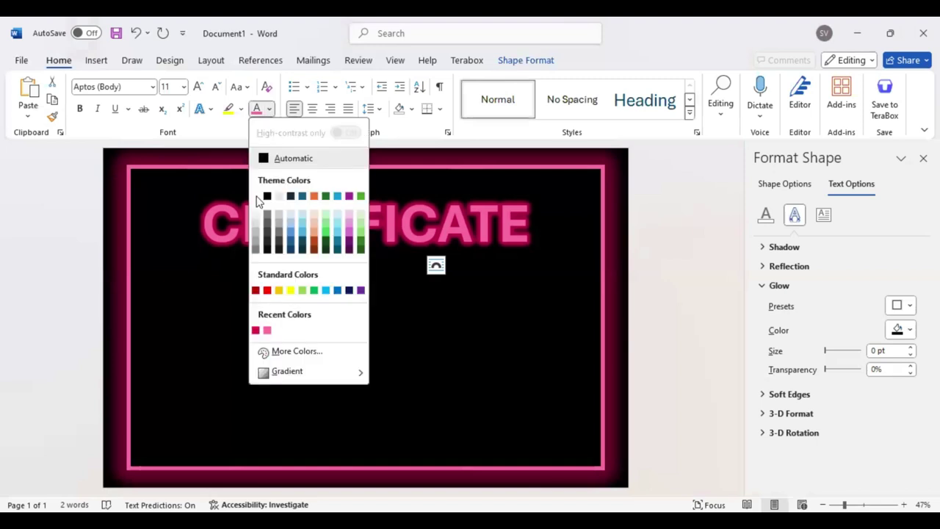
pyautogui.click(279, 195)
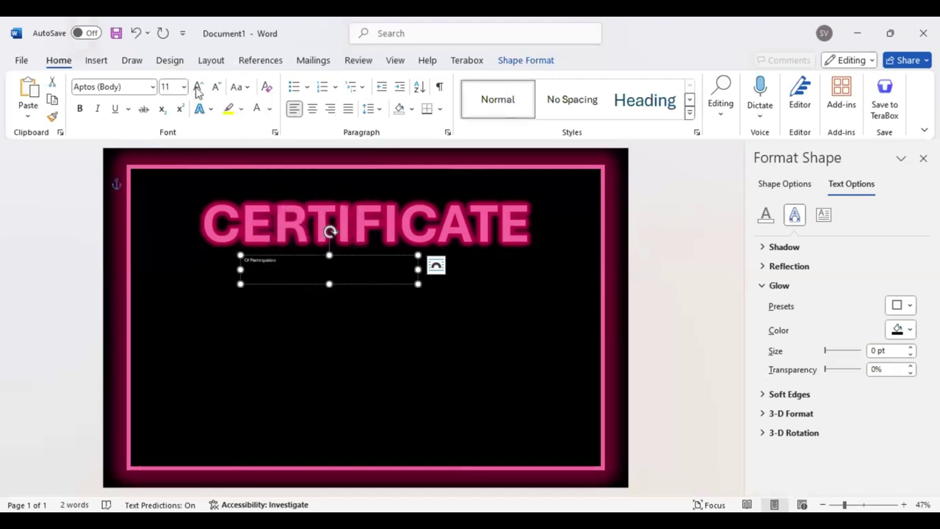
pyautogui.click(312, 109)
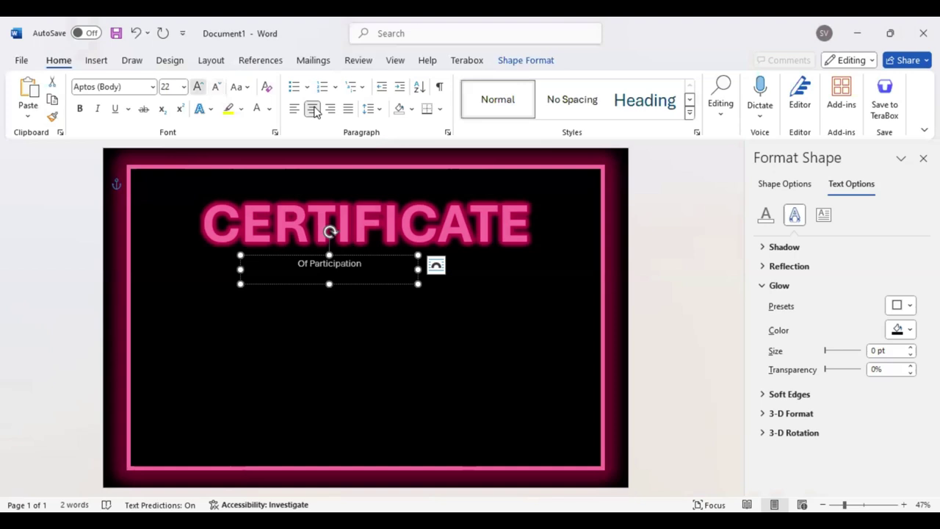
pyautogui.hotkey('ctrl', 'shift', '.')
pyautogui.hotkey('ctrl', 'shift', '.')
pyautogui.hotkey('ctrl', 'shift', '.')
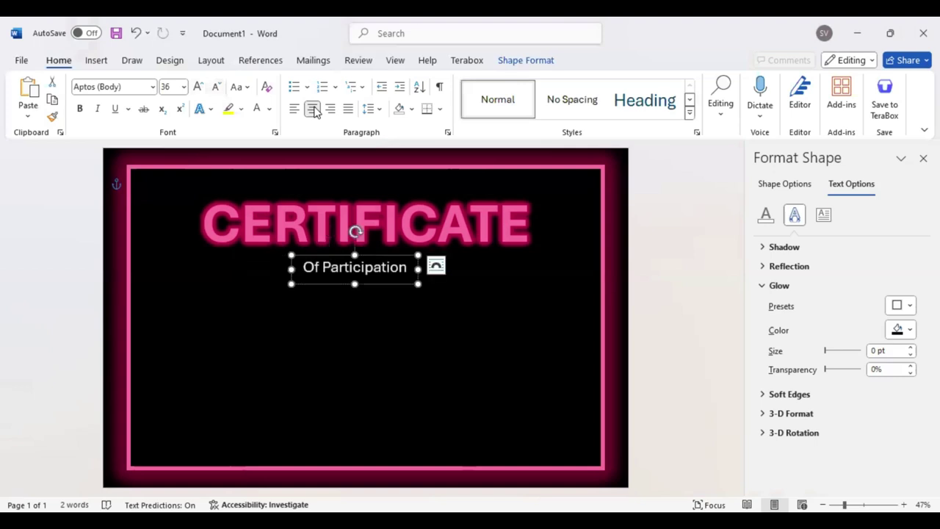
# - Nudge the subtitle box up under the title and bring up the Font dialog's character spacing
pyautogui.press('Up')
pyautogui.press('Up')
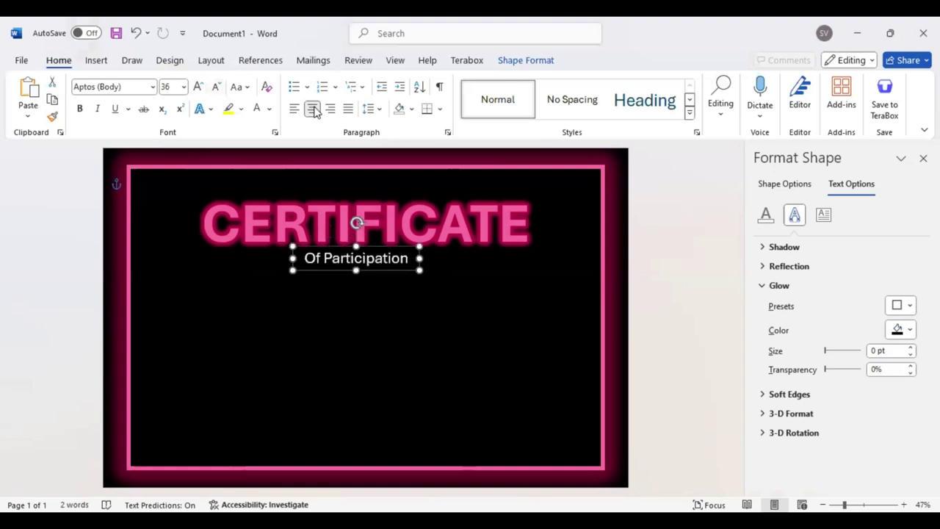
pyautogui.press('Right')
pyautogui.press('Right')
pyautogui.press('Right')
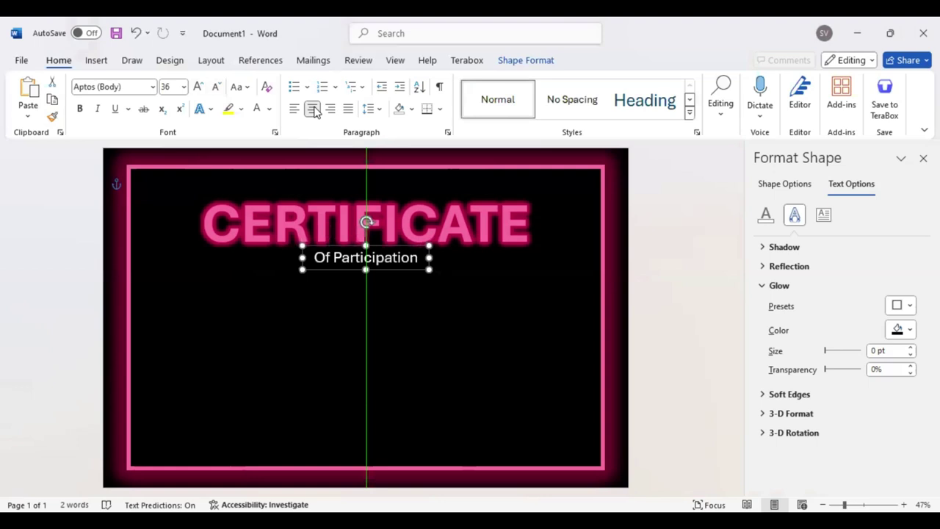
pyautogui.hotkey('ctrl', 'd')
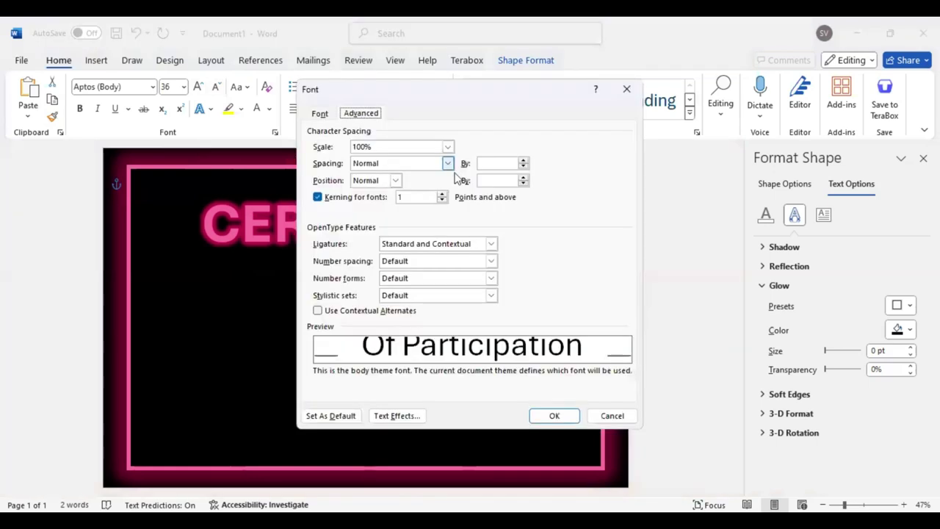
# - Expand the subtitle's character spacing to 6 pt and re-centre its widened box under the title
pyautogui.click(492, 164)
pyautogui.write('1')
pyautogui.press('BackSpace')
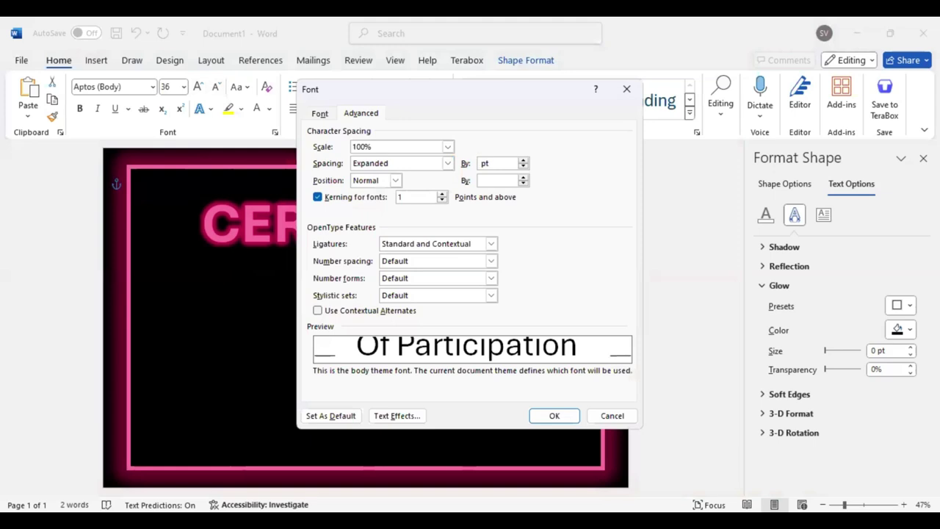
pyautogui.write('5')
pyautogui.press('Return')
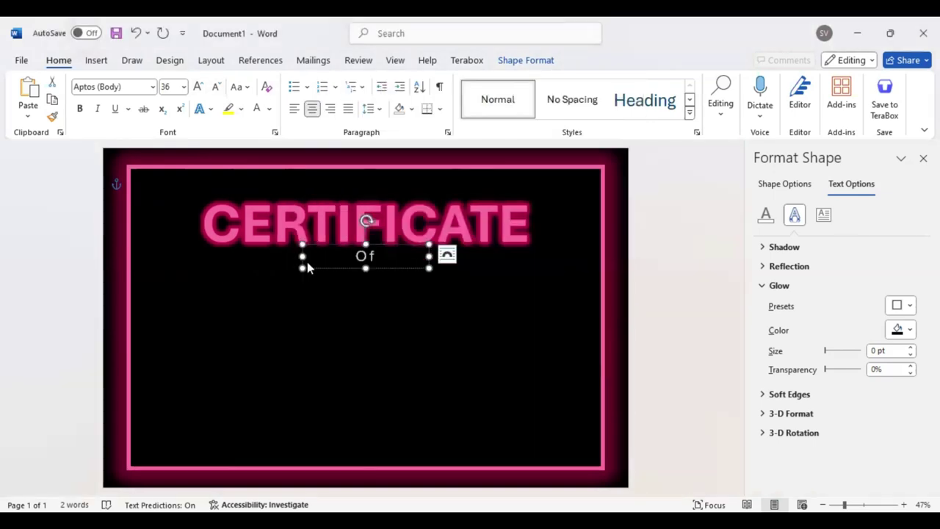
pyautogui.hotkey('ctrl', 'y')
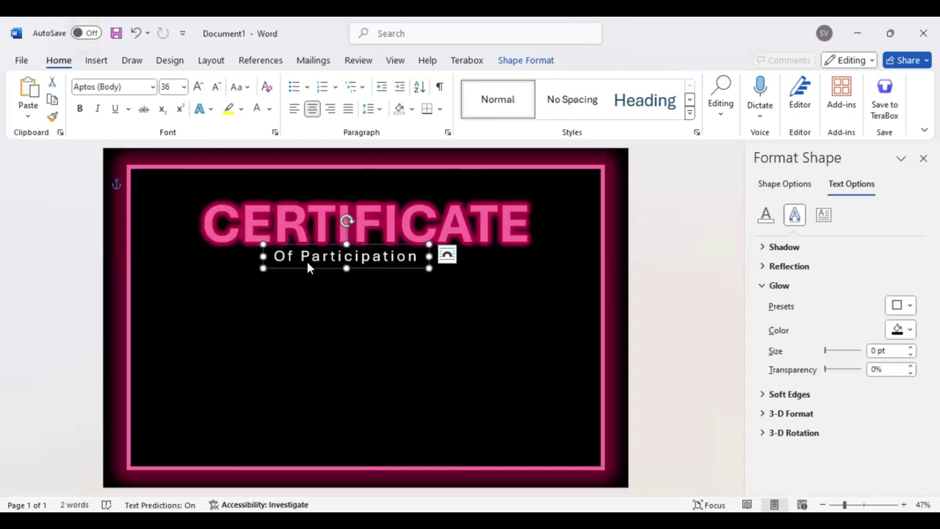
pyautogui.press('Right')
pyautogui.press('Right')
pyautogui.press('Right')
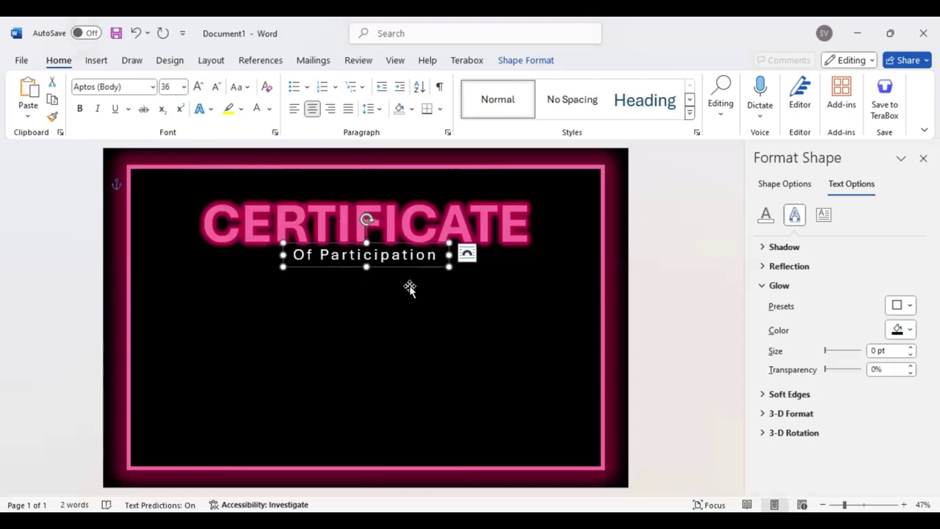
# - Duplicate the CERTIFICATE title box below the subtitle and change its text to 'Name'
pyautogui.press('Tab')
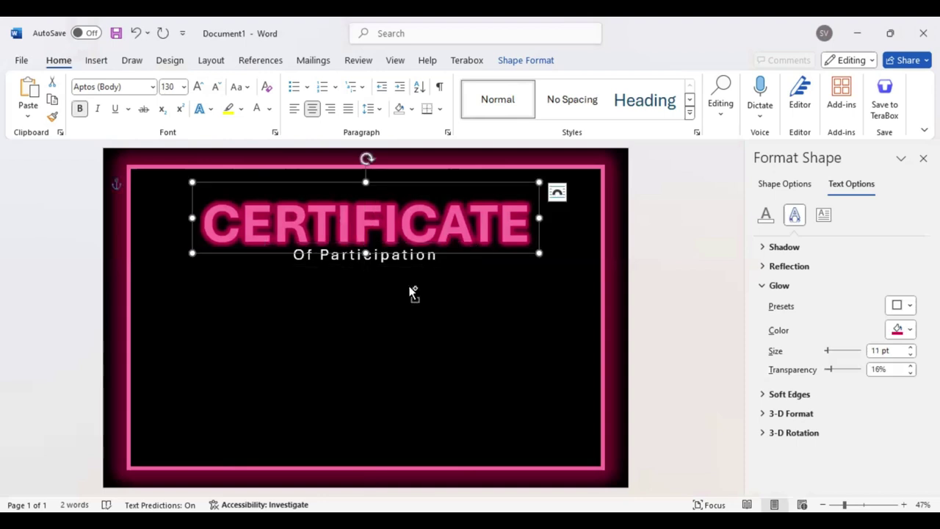
pyautogui.hotkey('ctrl', 'c')
pyautogui.hotkey('ctrl', 'v')
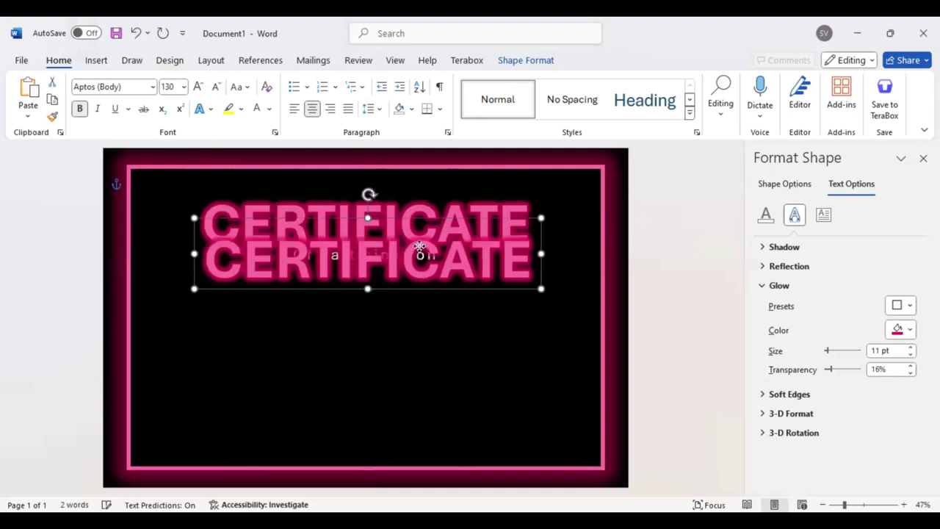
pyautogui.press('Down')
pyautogui.press('Down')
pyautogui.press('Down')
pyautogui.press('Down')
pyautogui.press('Down')
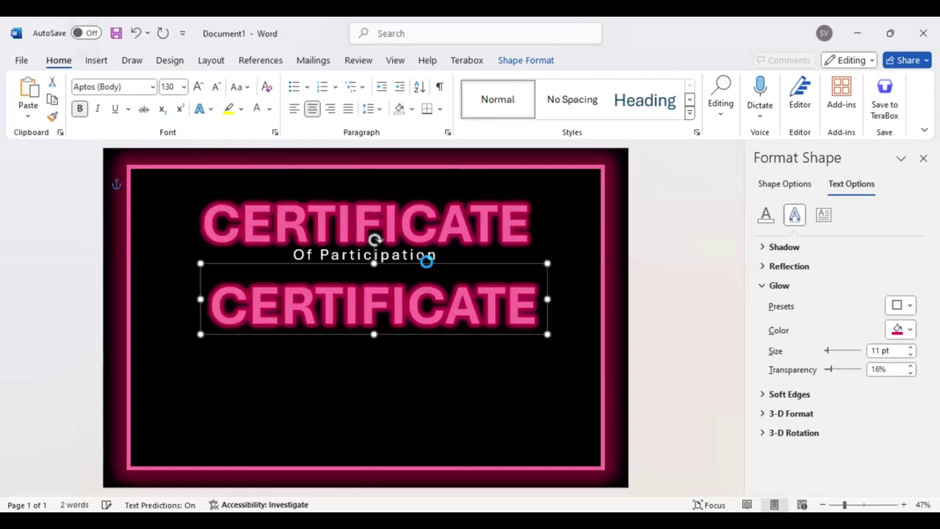
pyautogui.doubleClick(427, 262)
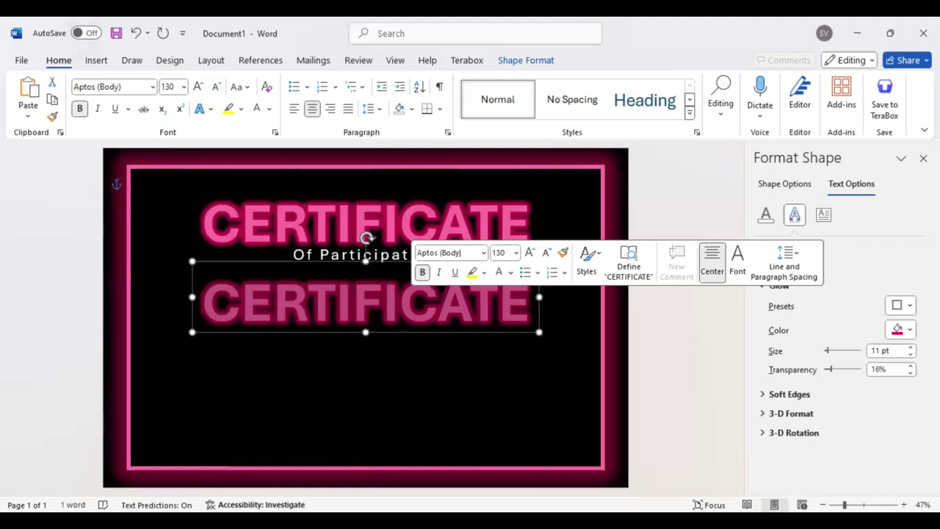
pyautogui.write('Name')
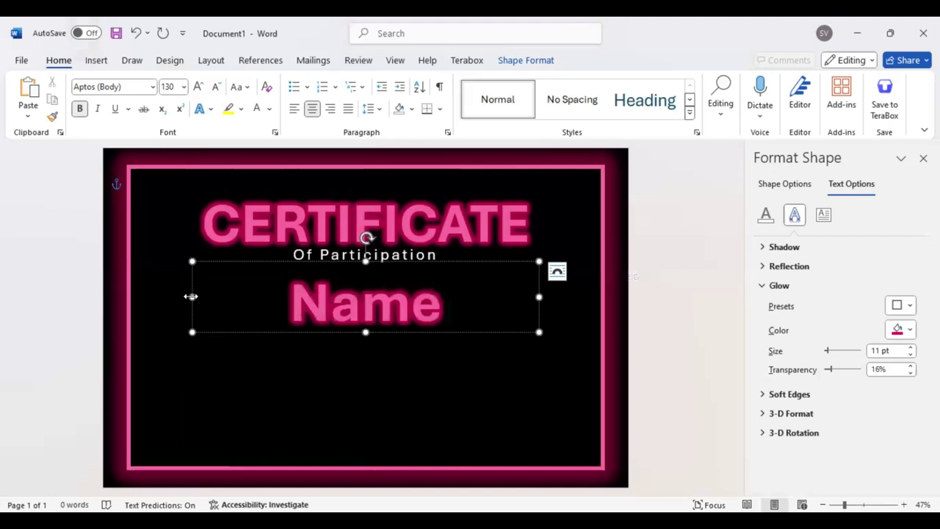
# - Set the Name Surname text to the Edwardian Script ITC font
pyautogui.hotkey('ctrl', 'y')
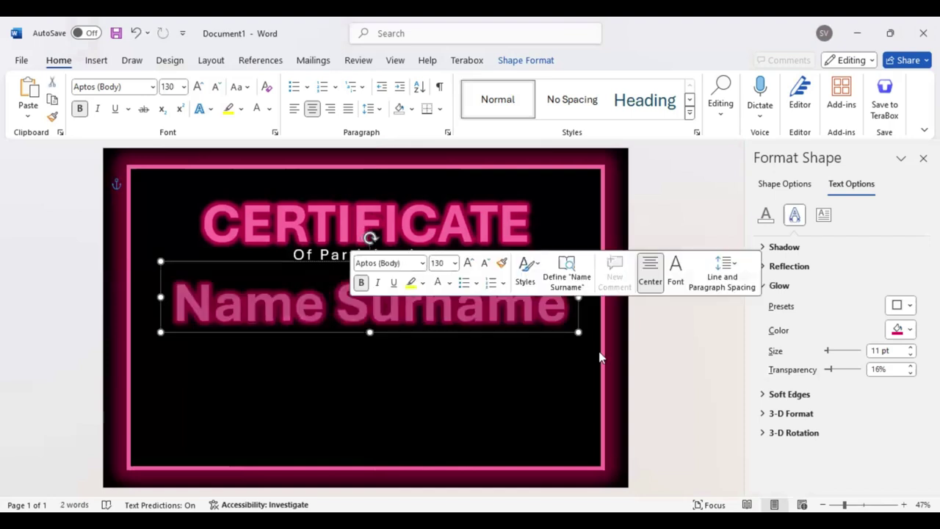
pyautogui.write('Edwardian Script ITC')
pyautogui.press('Return')
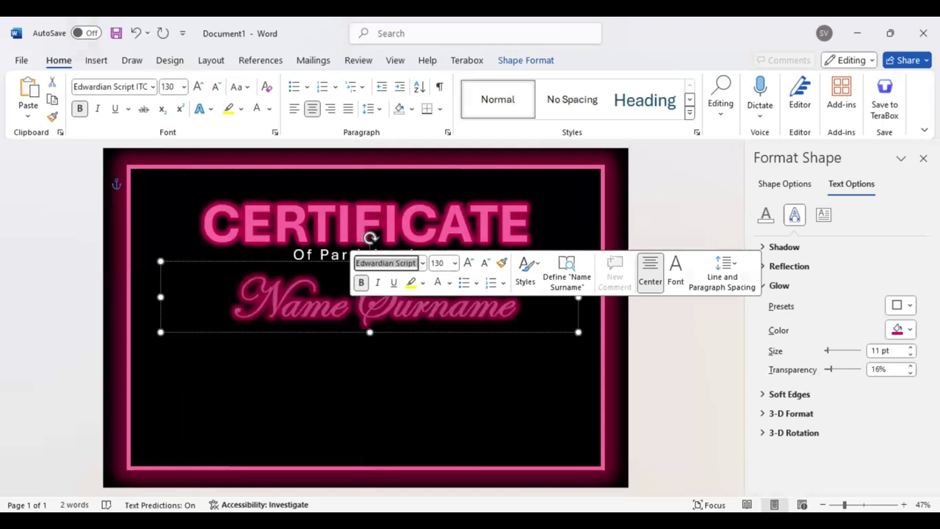
# - Soften the name's glow to 8 pt size at 25% transparency
pyautogui.click(910, 355)
pyautogui.click(910, 354)
pyautogui.click(910, 354)
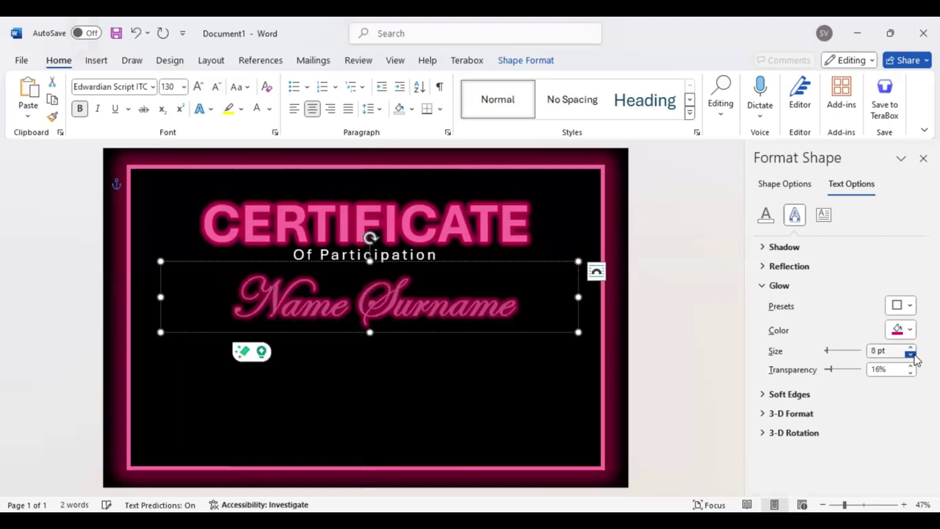
pyautogui.click(910, 367)
pyautogui.click(910, 366)
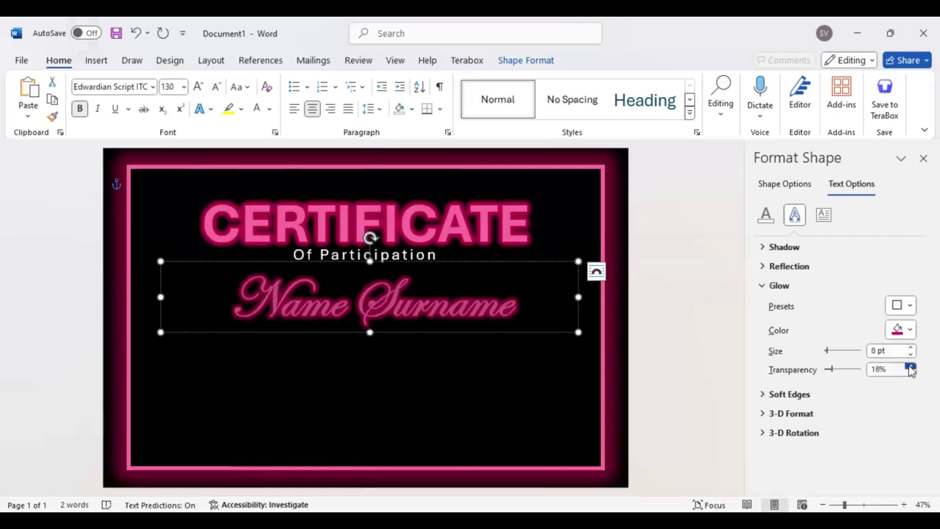
pyautogui.click(910, 367)
pyautogui.click(910, 367)
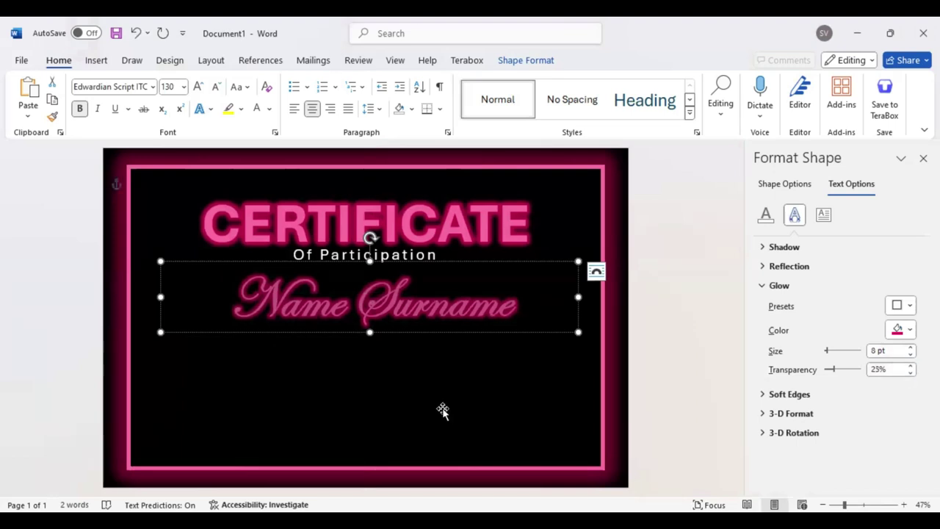
# - Enlarge the name to 160 pt and resize its text box, centred on the page
pyautogui.click(197, 87)
pyautogui.click(197, 87)
pyautogui.click(198, 87)
pyautogui.click(198, 87)
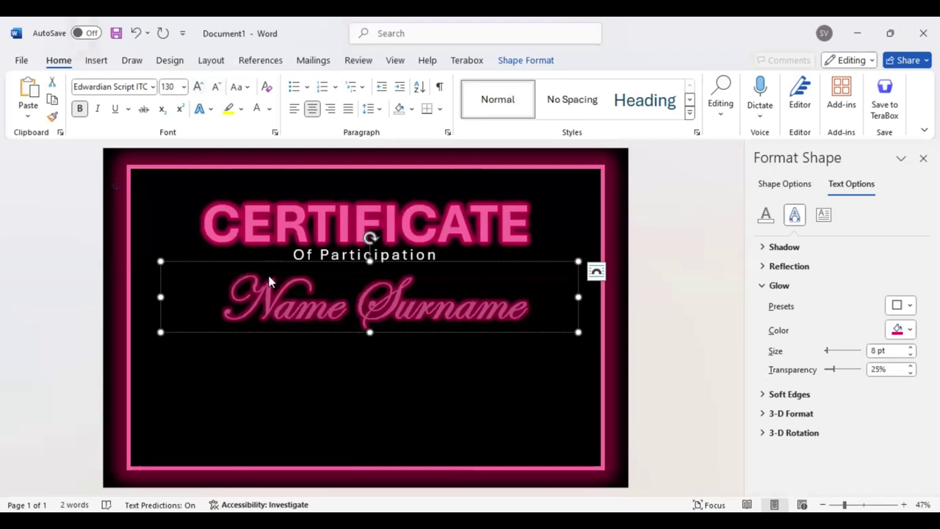
pyautogui.moveTo(369, 332); pyautogui.dragTo(369, 355)
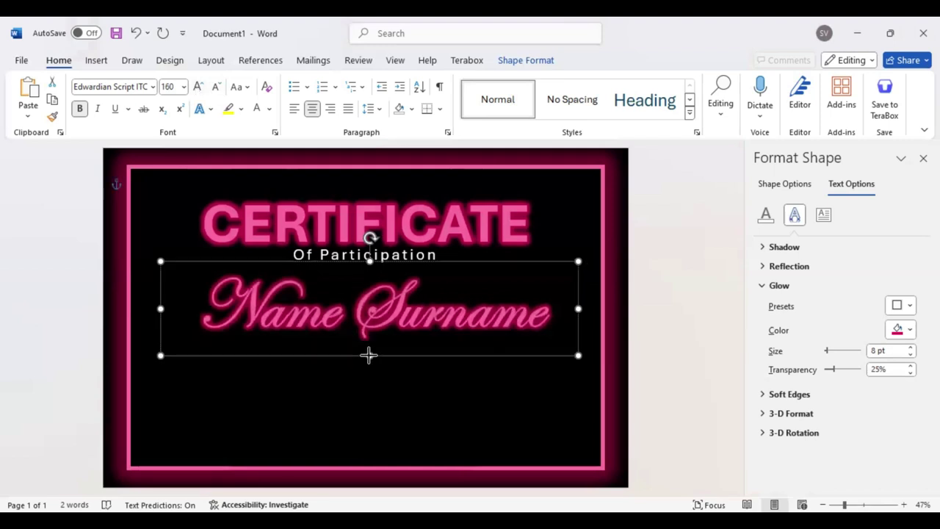
pyautogui.moveTo(160, 308)
pyautogui.mouseDown()
pyautogui.moveTo(215, 314)
pyautogui.moveTo(195, 316)
pyautogui.mouseUp()
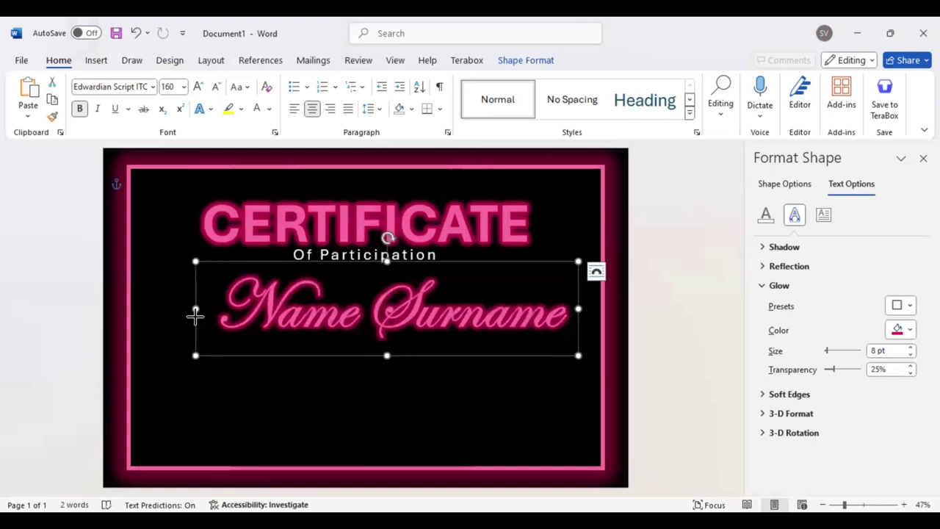
pyautogui.moveTo(194, 316); pyautogui.dragTo(194, 314)
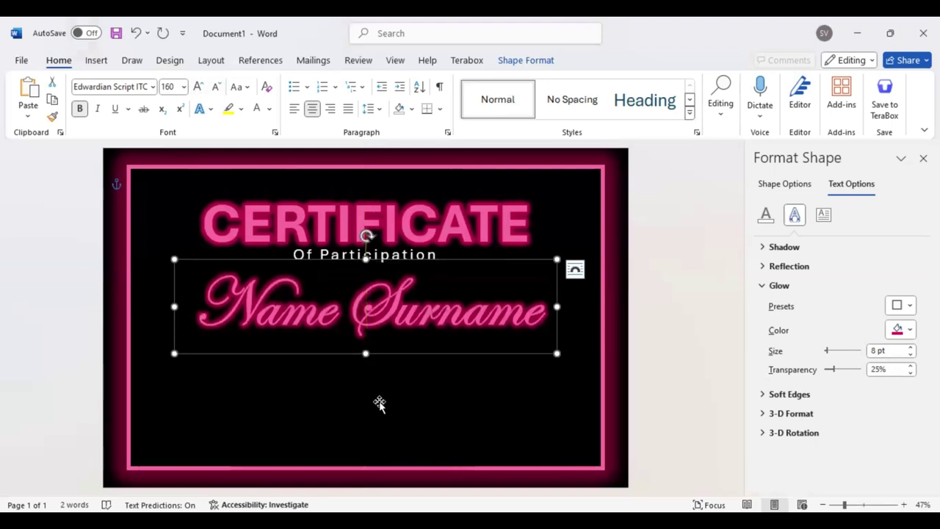
pyautogui.click(379, 403)
pyautogui.click(96, 62)
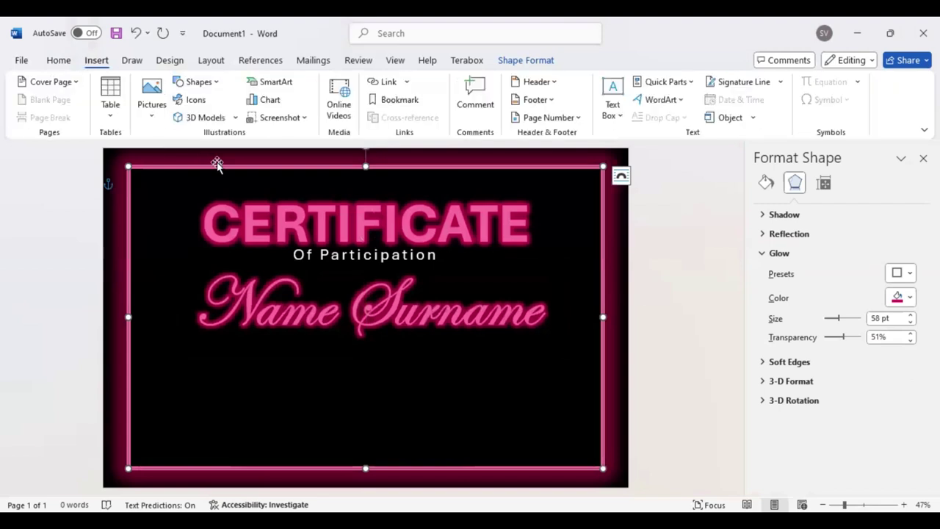
# - Draw a text box below the name and fill it with =Lorem() placeholder text, trimming the extra
pyautogui.click(215, 87)
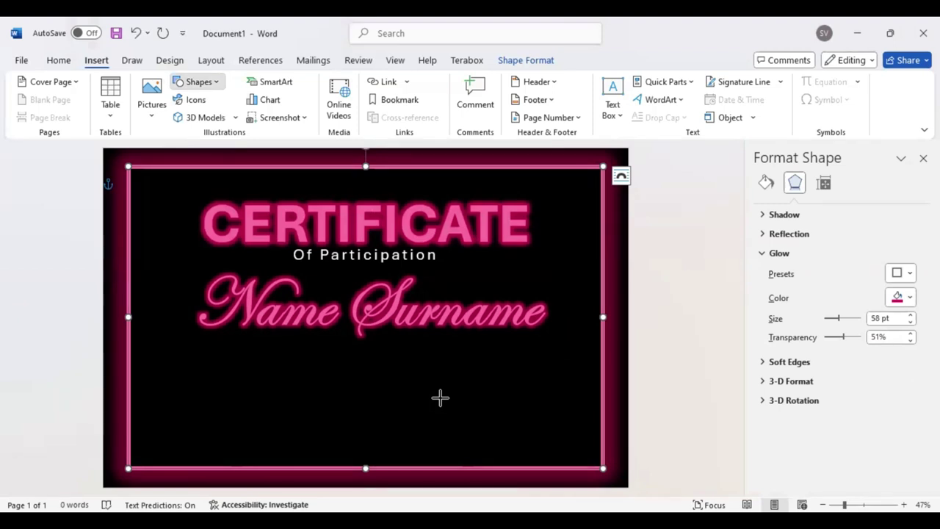
pyautogui.moveTo(261, 339); pyautogui.dragTo(442, 400)
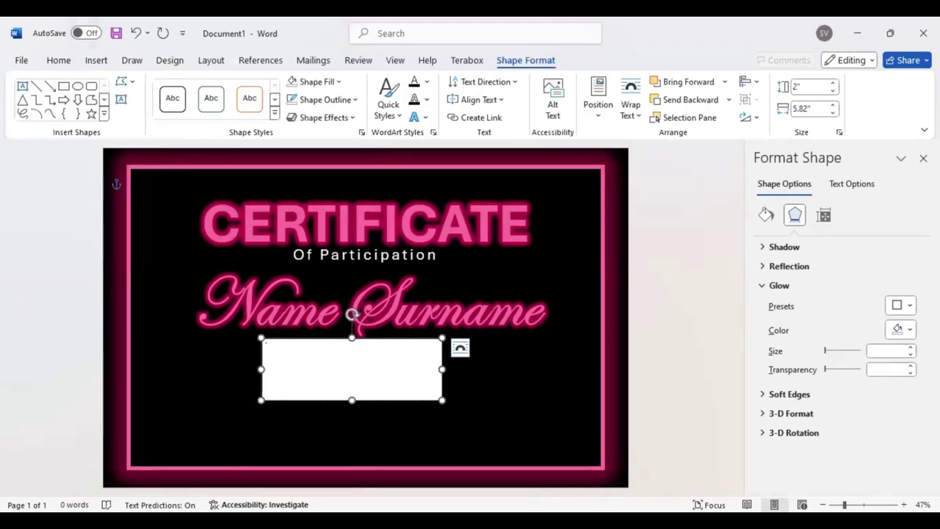
pyautogui.write('=Lor')
pyautogui.write('em()')
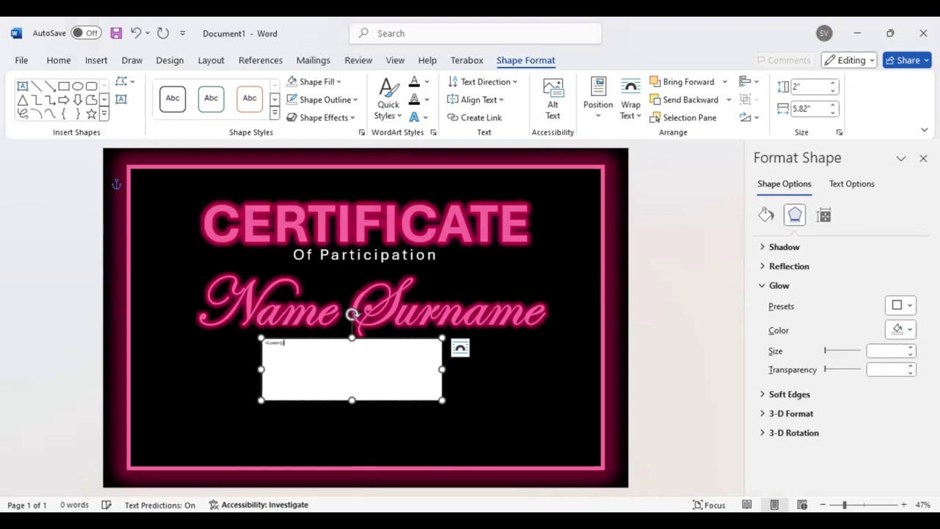
pyautogui.press('Return')
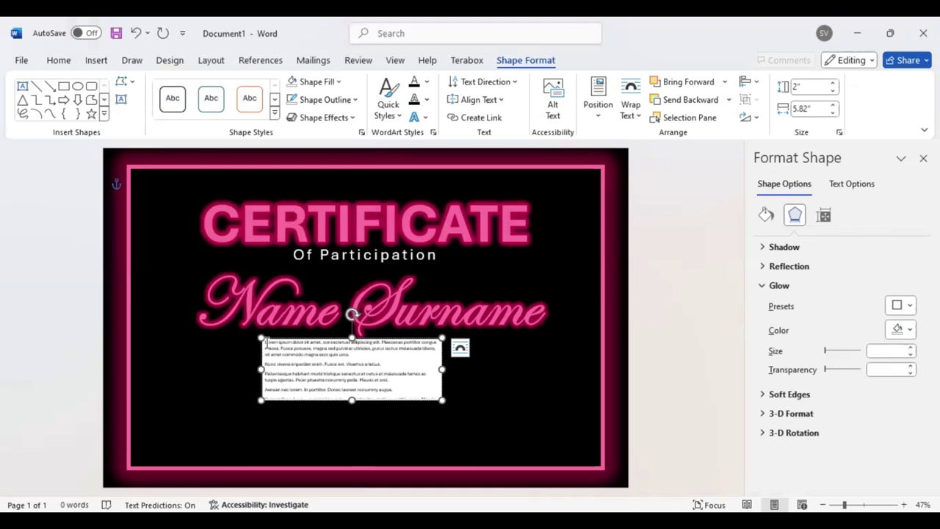
pyautogui.moveTo(264, 343); pyautogui.dragTo(420, 414)
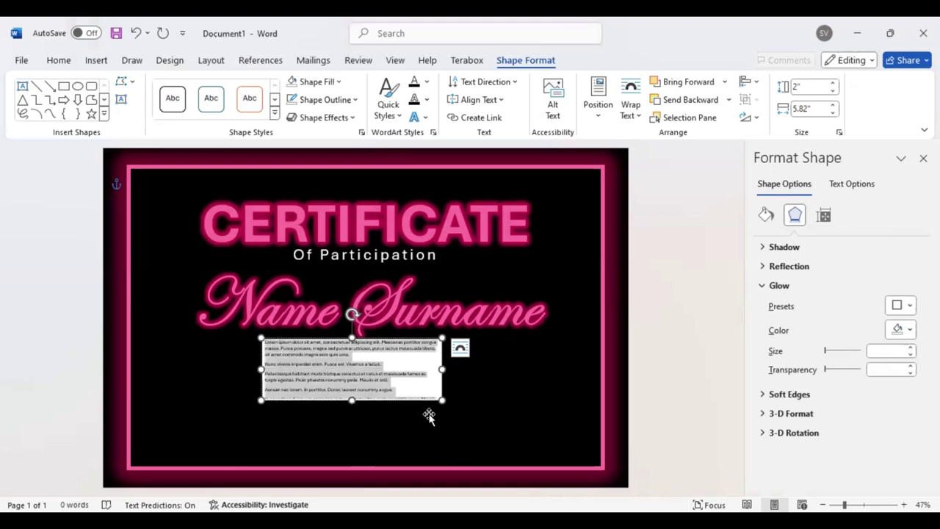
pyautogui.press('Delete')
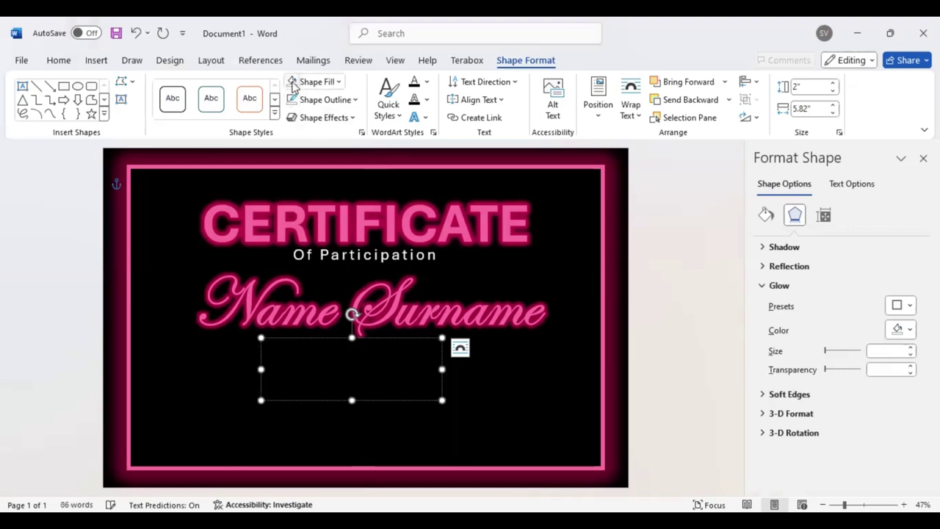
# - Format the body text white, centred, in 20 pt Baskerville Old Face
pyautogui.click(429, 82)
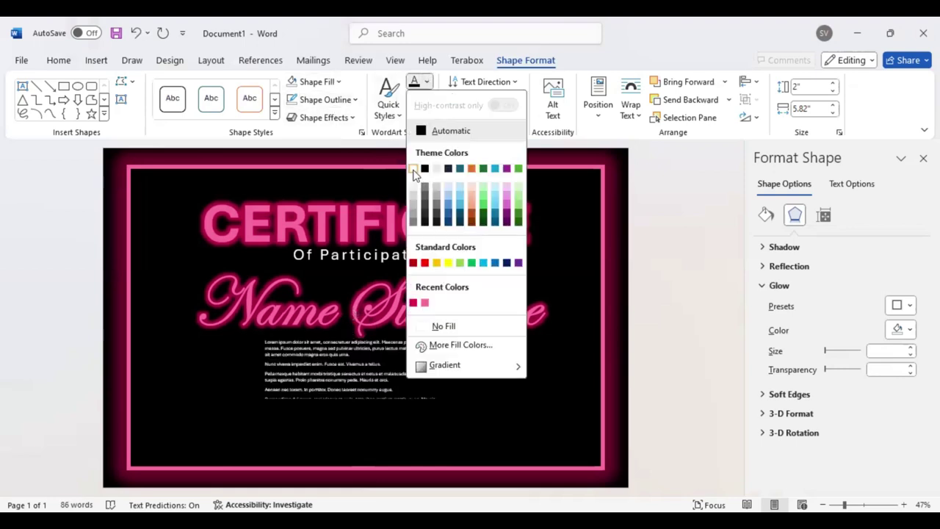
pyautogui.click(59, 66)
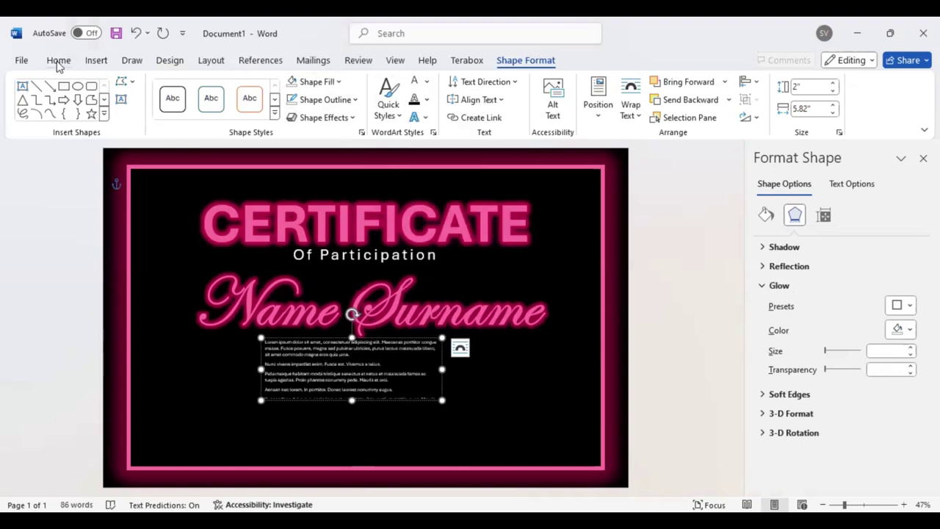
pyautogui.click(312, 108)
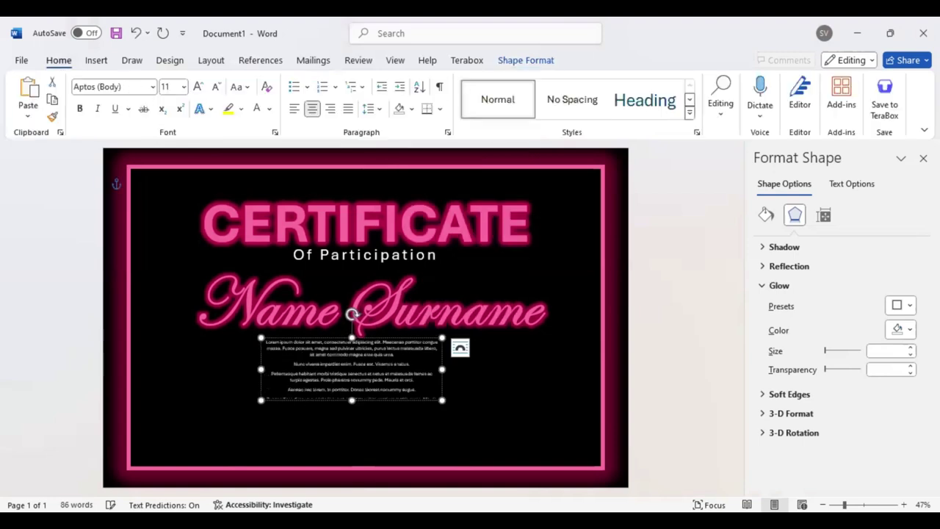
pyautogui.write('Brush Script MT')
pyautogui.click(129, 86)
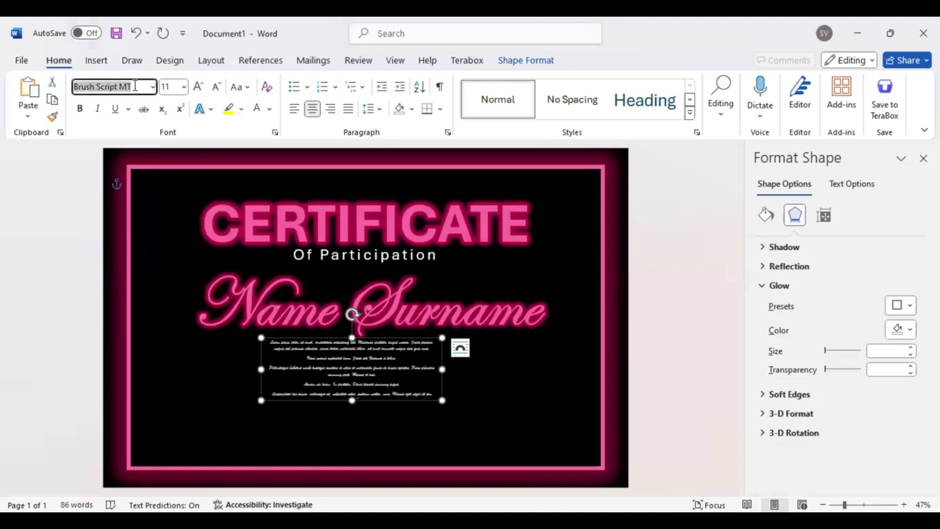
pyautogui.write('Baskerville Old Face')
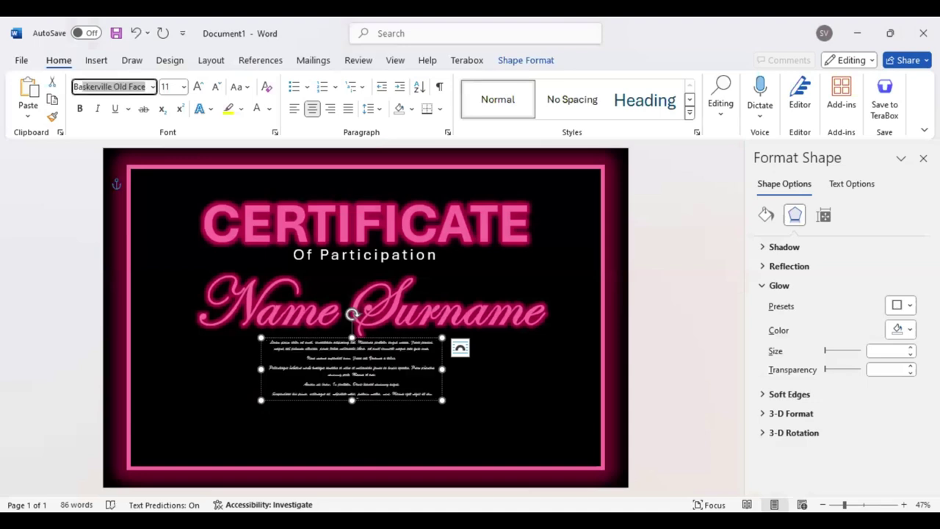
pyautogui.press('Return')
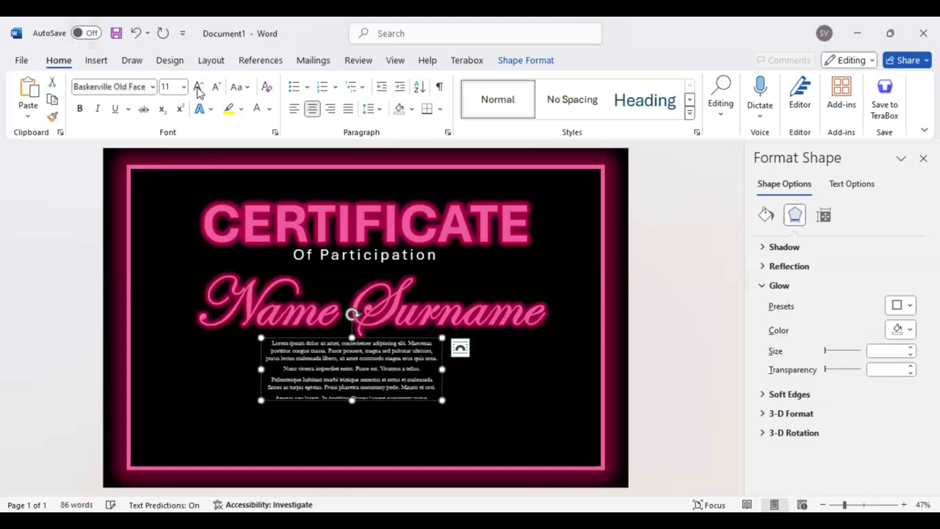
pyautogui.click(198, 87)
pyautogui.click(198, 88)
pyautogui.click(199, 87)
pyautogui.click(198, 88)
pyautogui.click(198, 88)
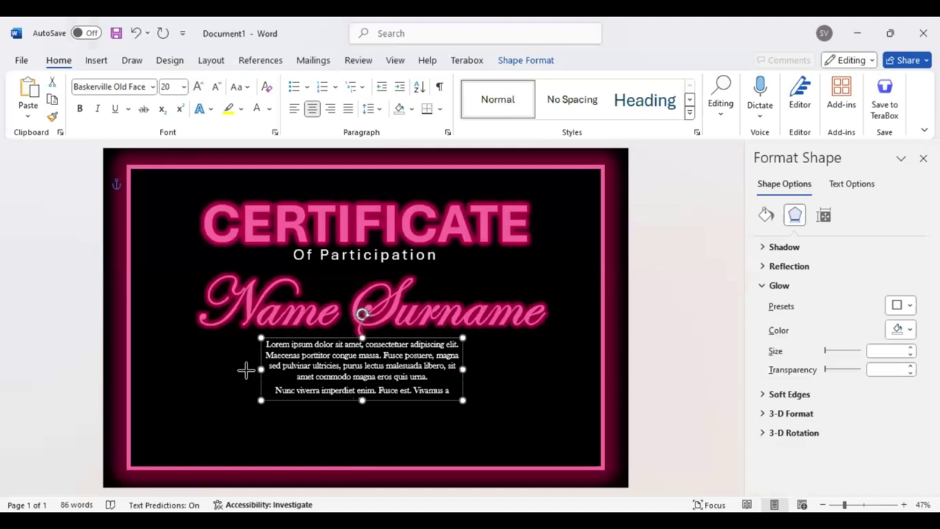
# - Widen the lorem ipsum text box and centre it horizontally beneath Name Surname
pyautogui.moveTo(261, 369); pyautogui.dragTo(243, 372)
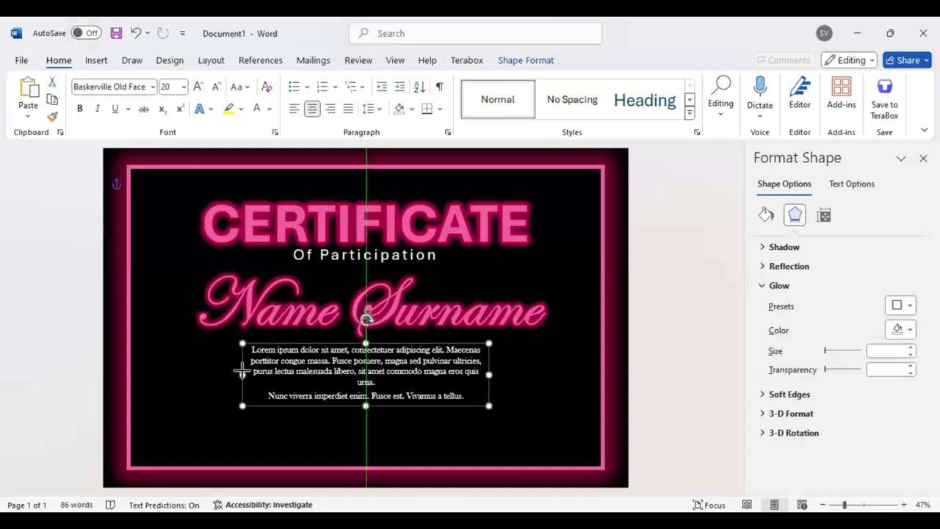
pyautogui.moveTo(242, 371); pyautogui.dragTo(242, 371)
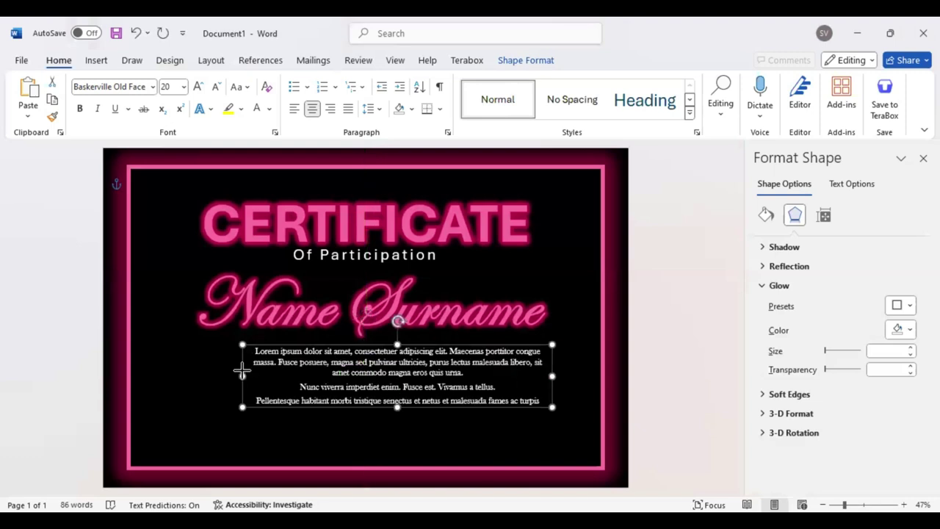
pyautogui.moveTo(552, 376); pyautogui.dragTo(575, 379)
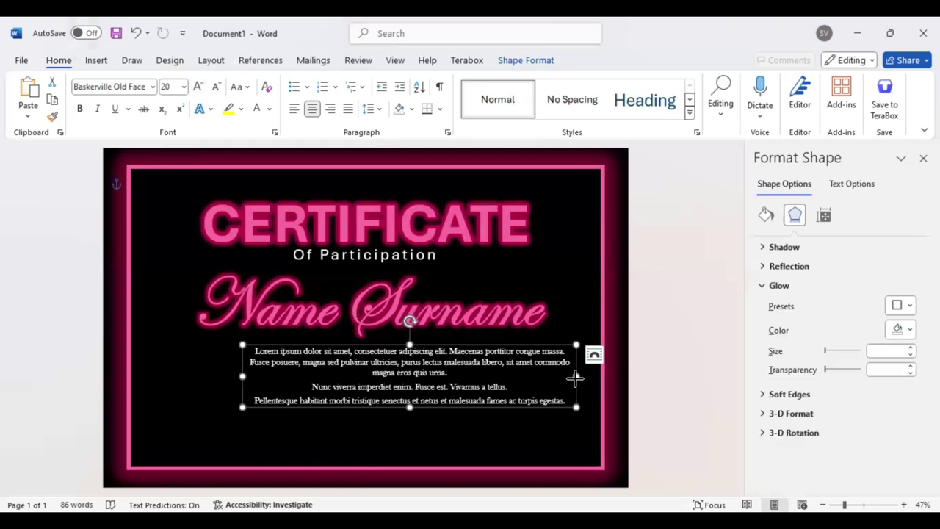
pyautogui.moveTo(335, 405); pyautogui.dragTo(330, 404)
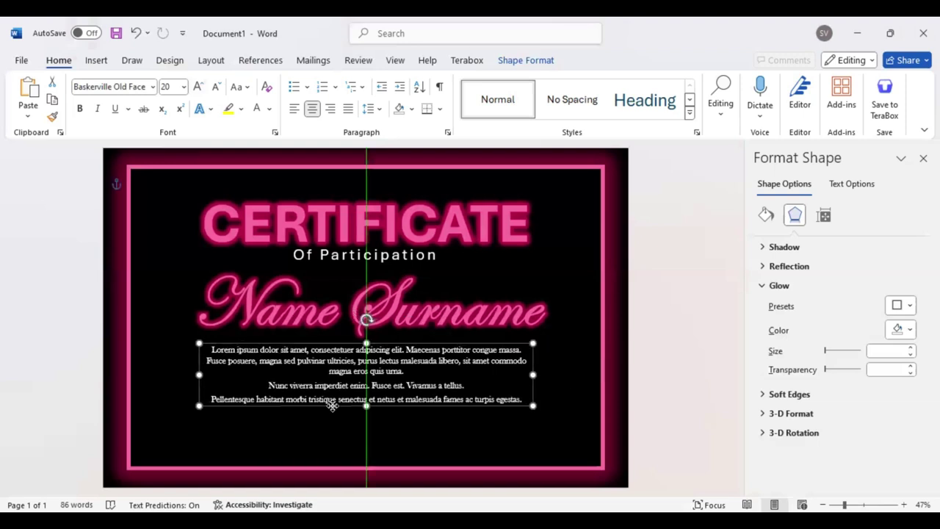
pyautogui.click(95, 61)
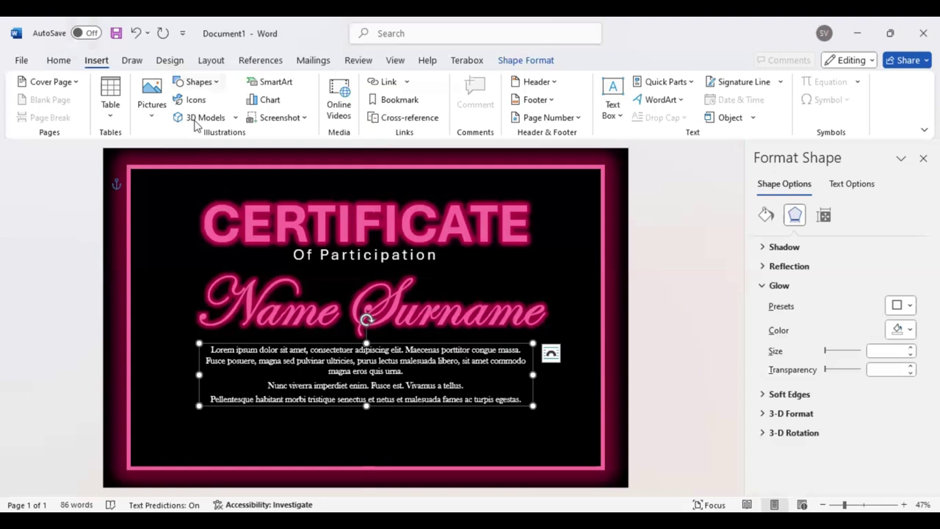
# - Draw a short pink line near the bottom left of the certificate
pyautogui.moveTo(185, 439); pyautogui.dragTo(271, 438)
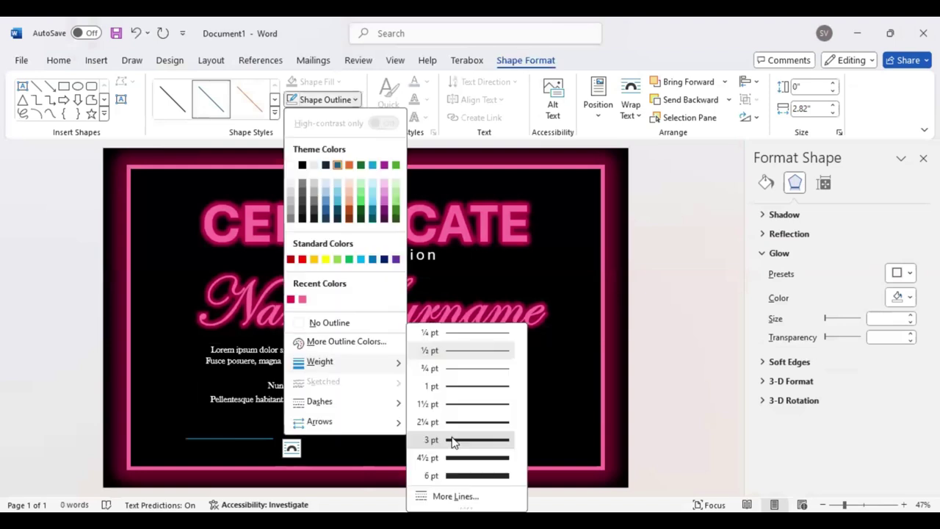
pyautogui.click(234, 439)
pyautogui.moveTo(233, 439); pyautogui.dragTo(242, 441)
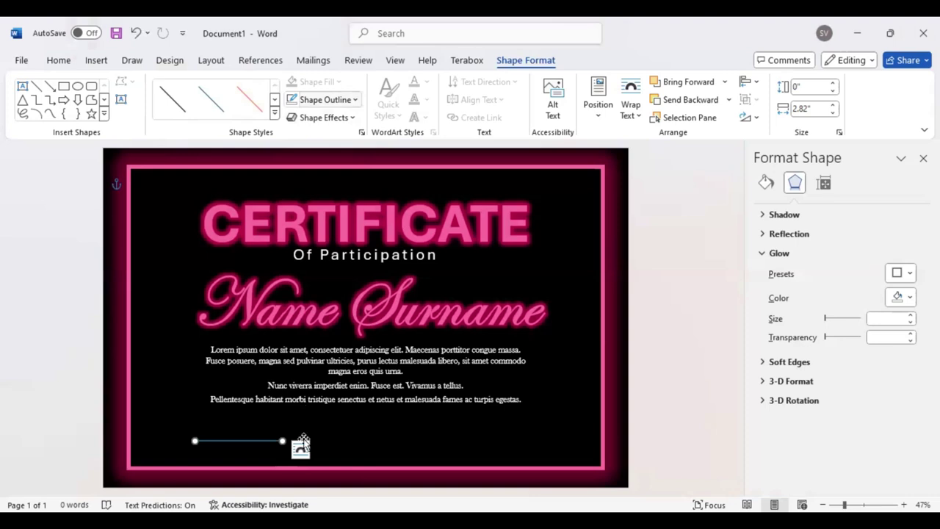
pyautogui.hotkey('ctrl', 'z')
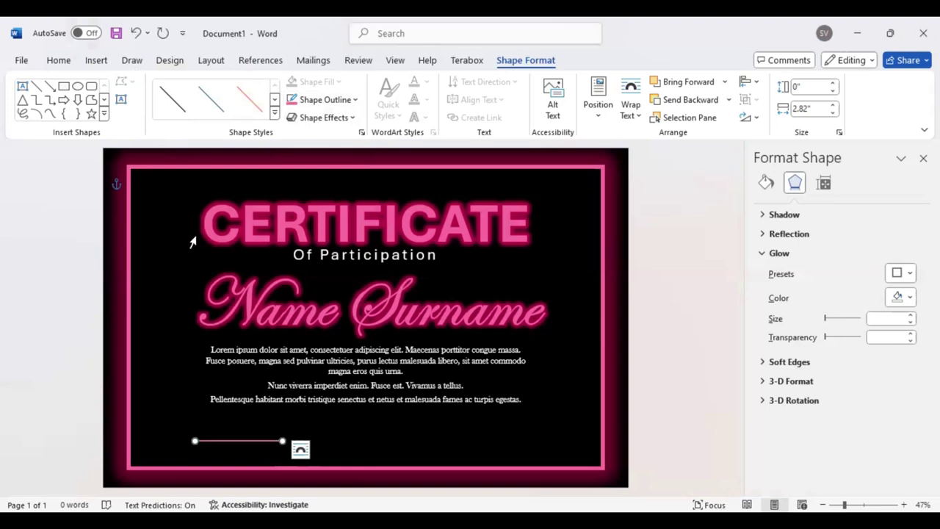
# - Duplicate the short line and shift the copy to the right side
pyautogui.click(237, 445)
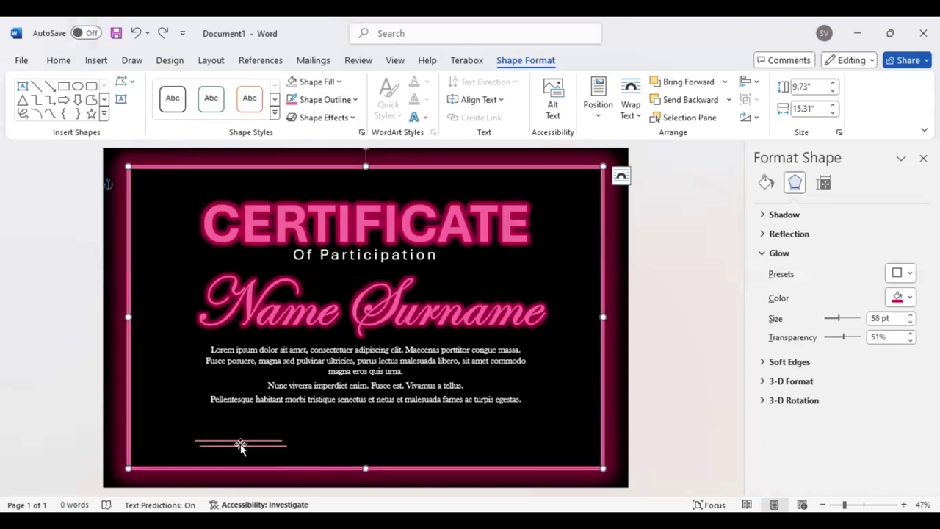
pyautogui.click(240, 445)
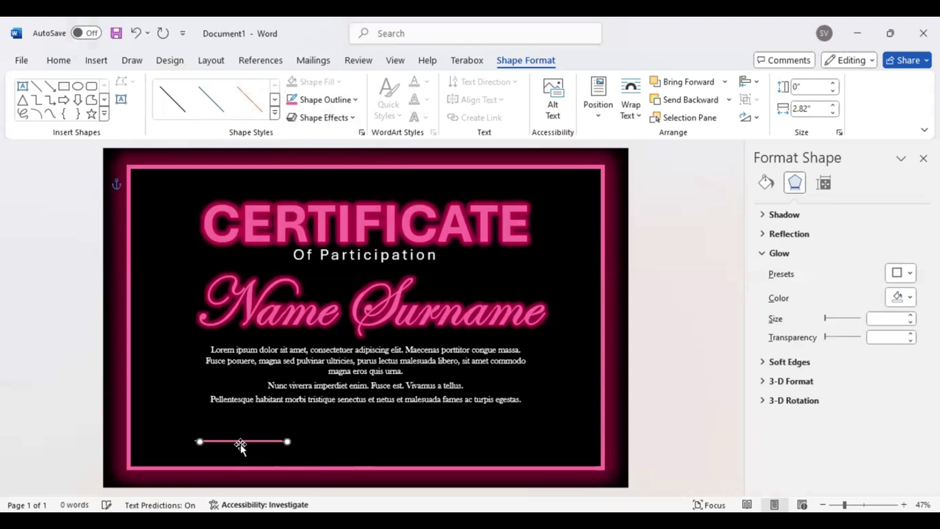
pyautogui.hotkey('ctrl', 'd')
pyautogui.press('Right')
pyautogui.press('Right')
pyautogui.press('Right')
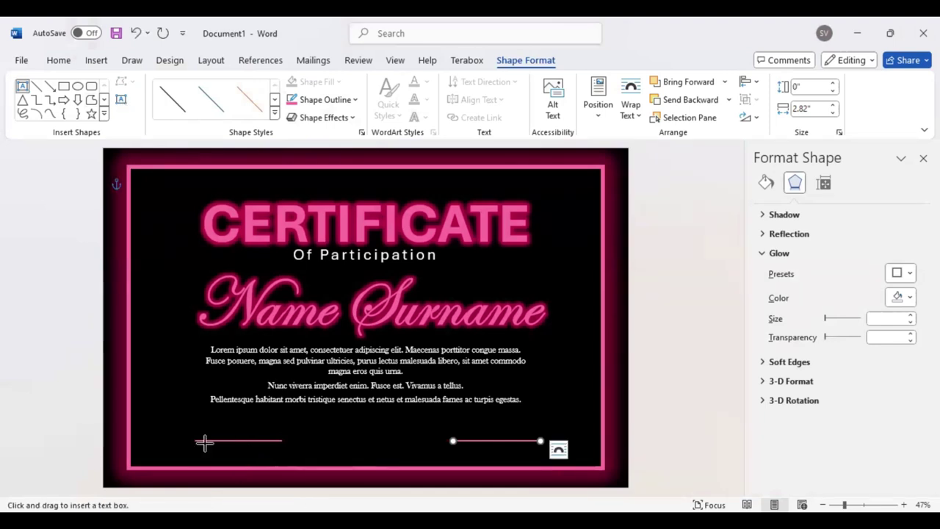
pyautogui.press('Escape')
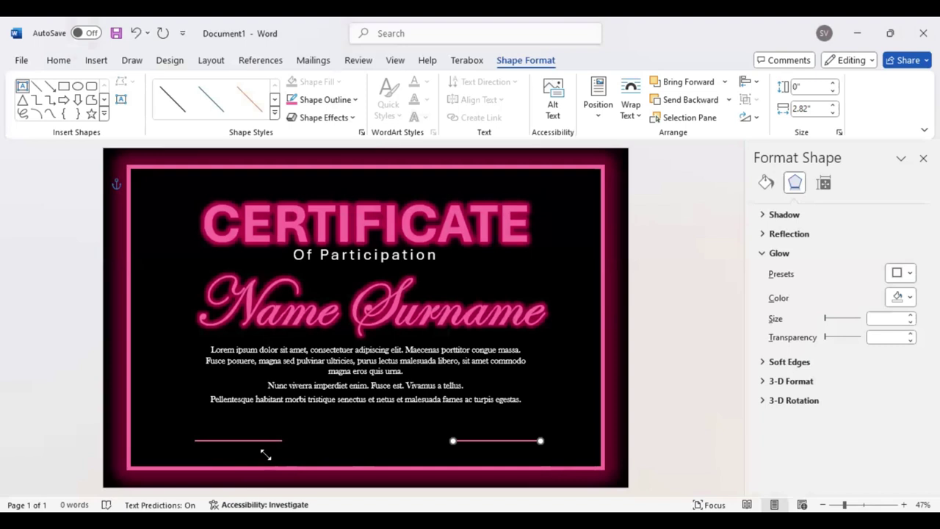
# - Add a text box reading 'Date' under the left line with no fill and no outline
pyautogui.moveTo(266, 454); pyautogui.dragTo(273, 457)
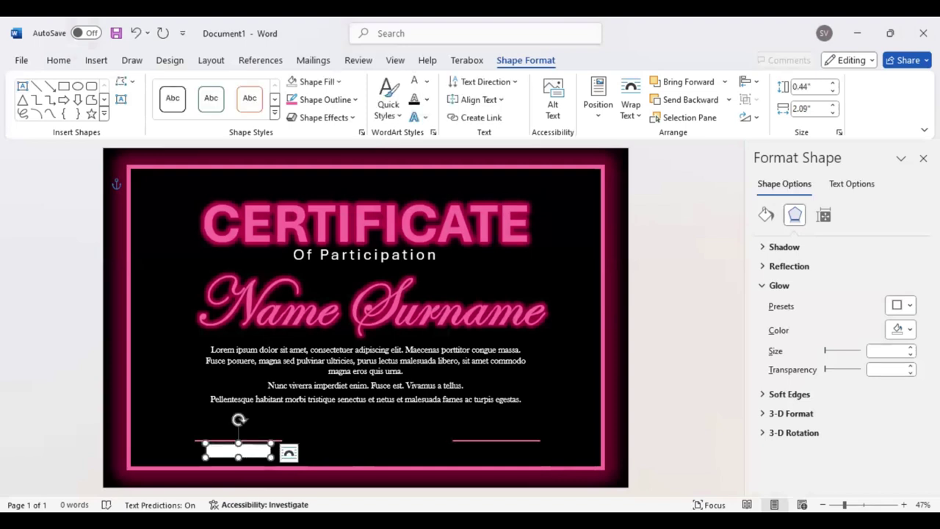
pyautogui.write('Date')
pyautogui.click(294, 82)
pyautogui.click(357, 101)
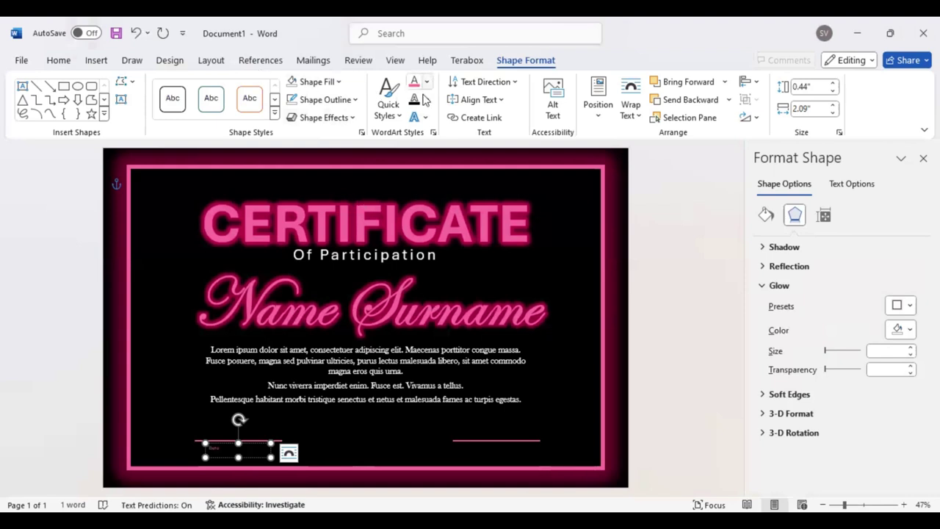
# - Format the Date label as centred 14 pt Baskerville Old Face and fit its box to the line
pyautogui.click(58, 61)
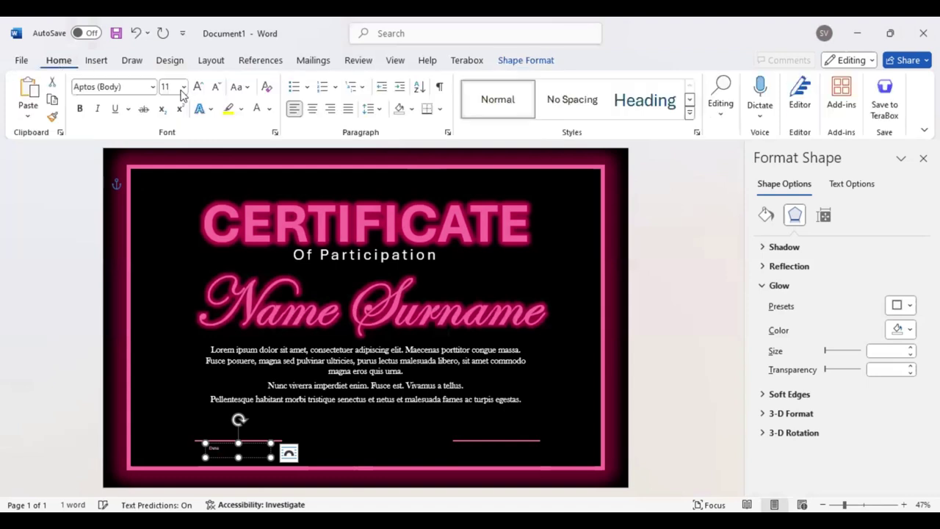
pyautogui.click(135, 86)
pyautogui.write('Baskerville Old Face')
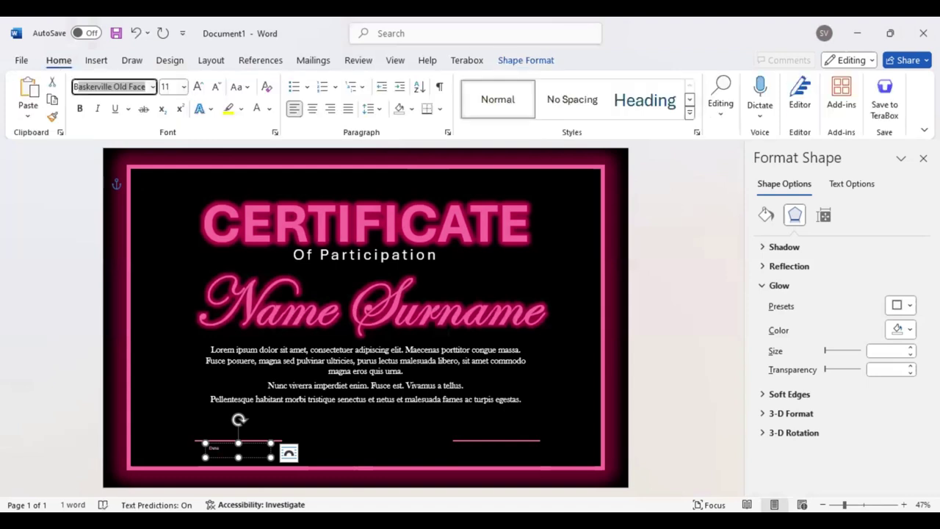
pyautogui.press('Return')
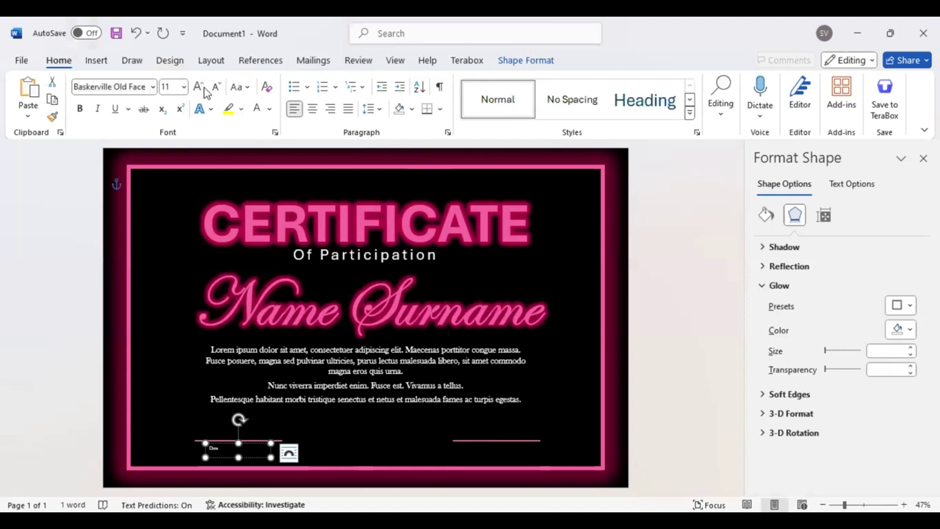
pyautogui.click(312, 109)
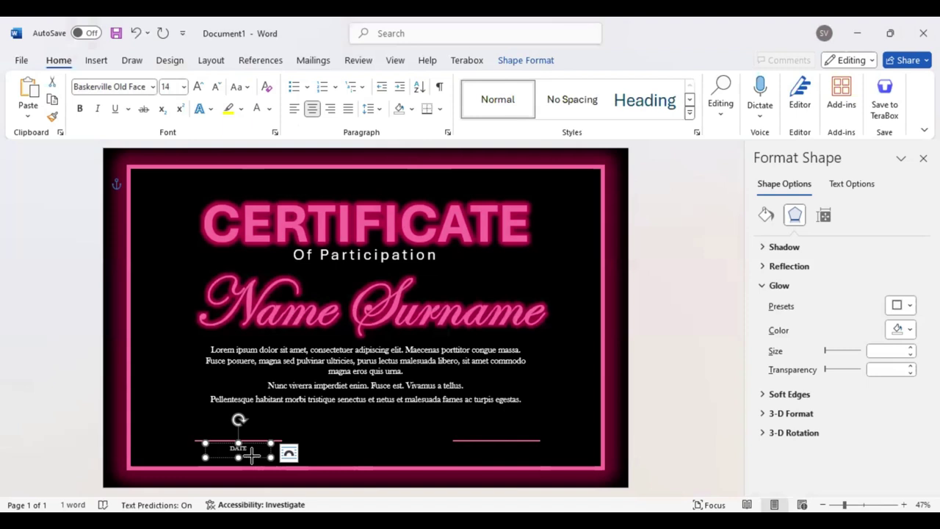
pyautogui.moveTo(271, 456)
pyautogui.mouseDown()
pyautogui.moveTo(249, 453)
pyautogui.moveTo(513, 452)
pyautogui.moveTo(499, 454)
pyautogui.mouseUp()
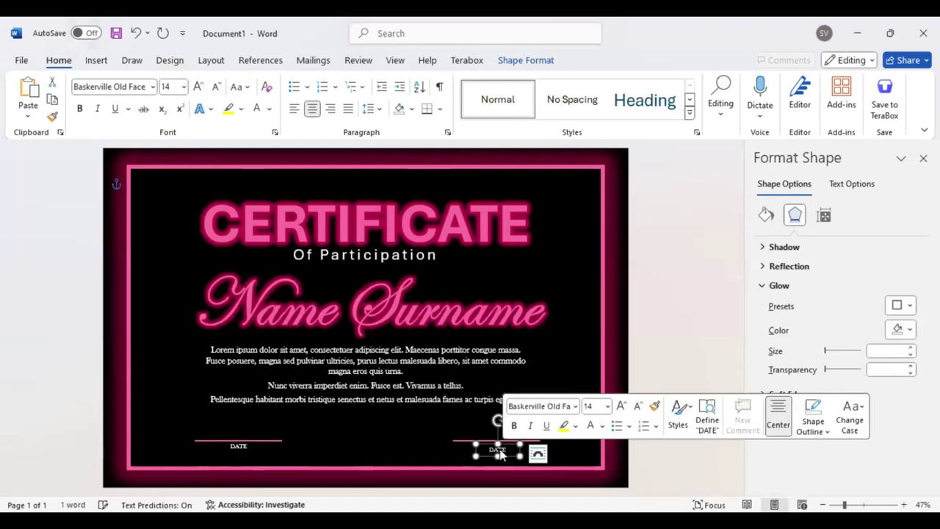
# - Replace the copied label's text with 'Signature'
pyautogui.press('BackSpace')
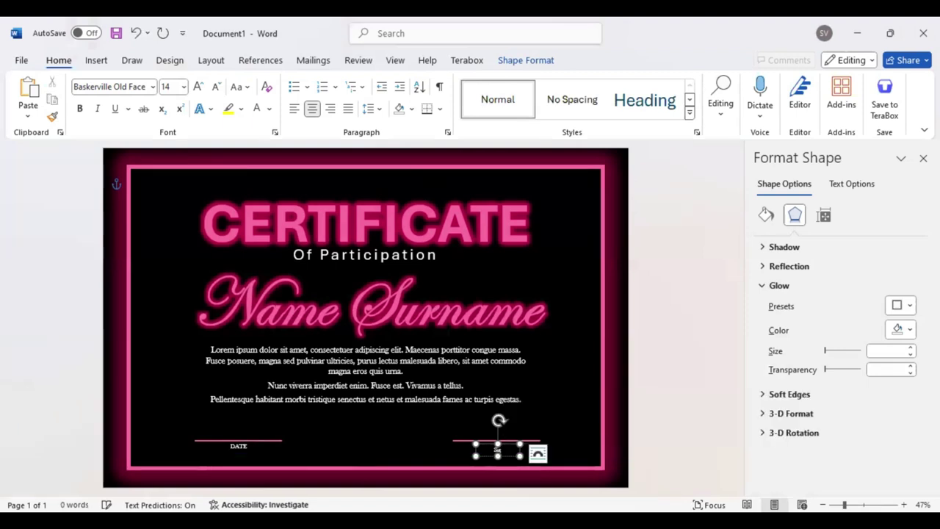
pyautogui.write('Signature')
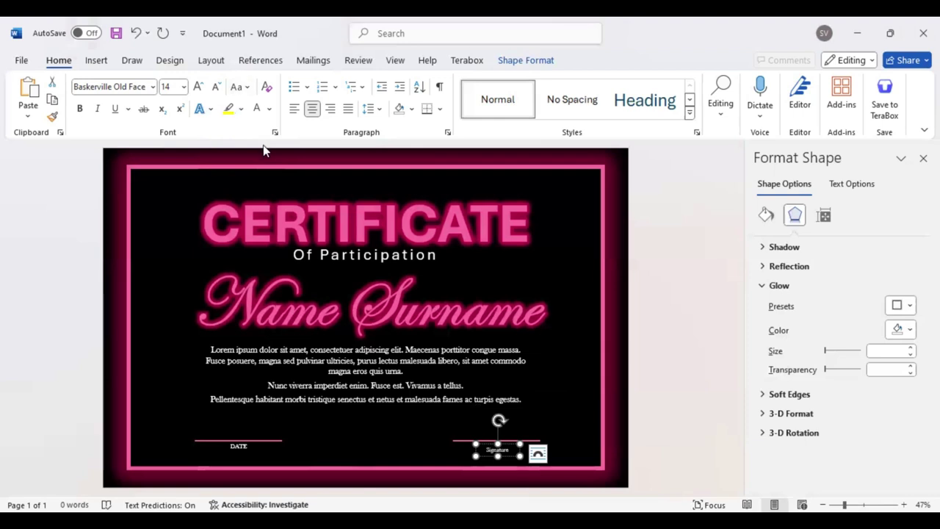
pyautogui.doubleClick(507, 454)
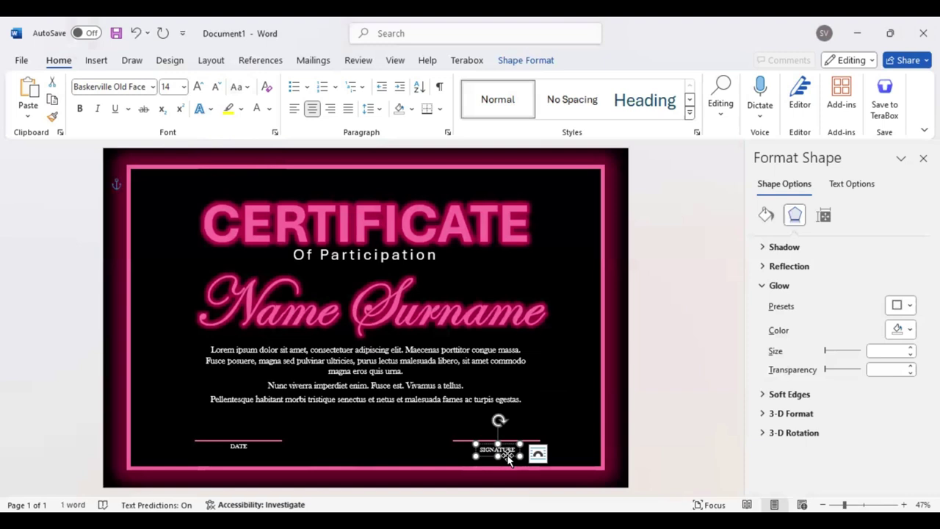
# - Nudge up, widen and centre the SIGNATURE box under the right pink line, then close Format Shape
pyautogui.press('Up')
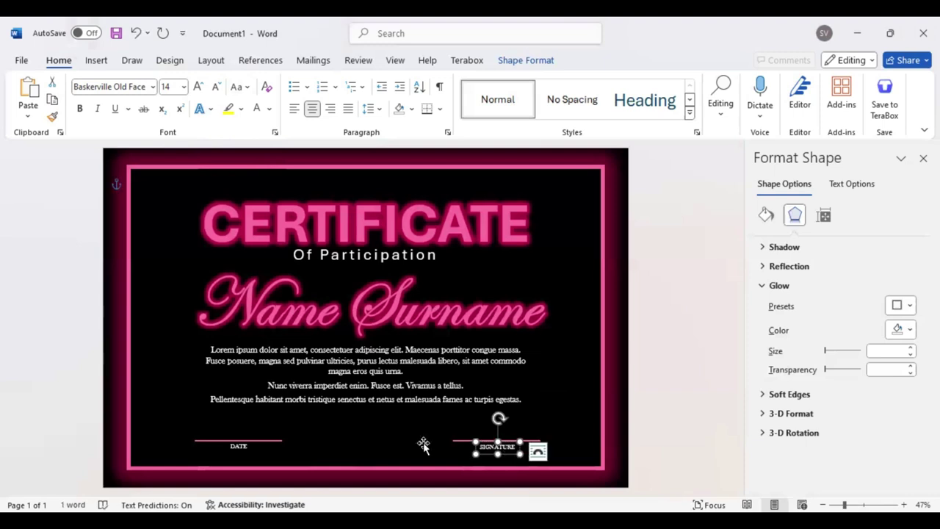
pyautogui.moveTo(476, 454); pyautogui.dragTo(454, 457)
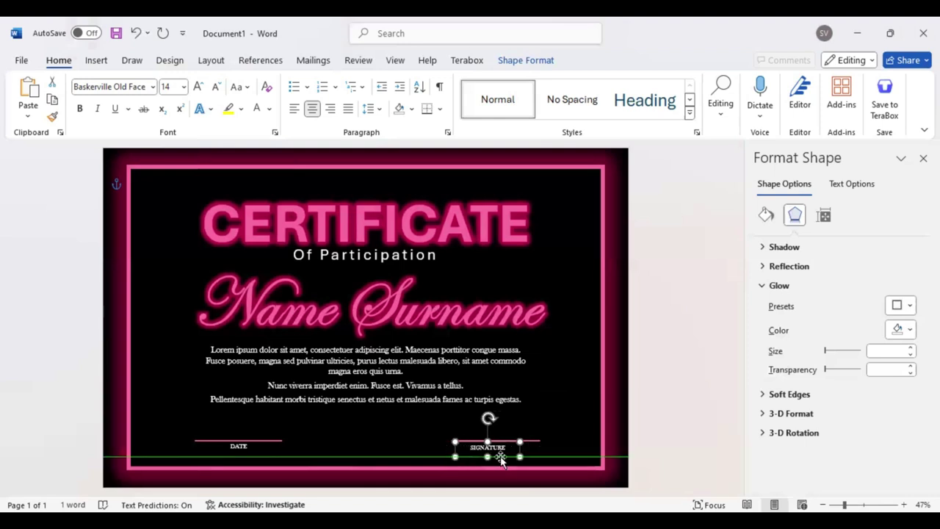
pyautogui.moveTo(513, 457); pyautogui.dragTo(522, 456)
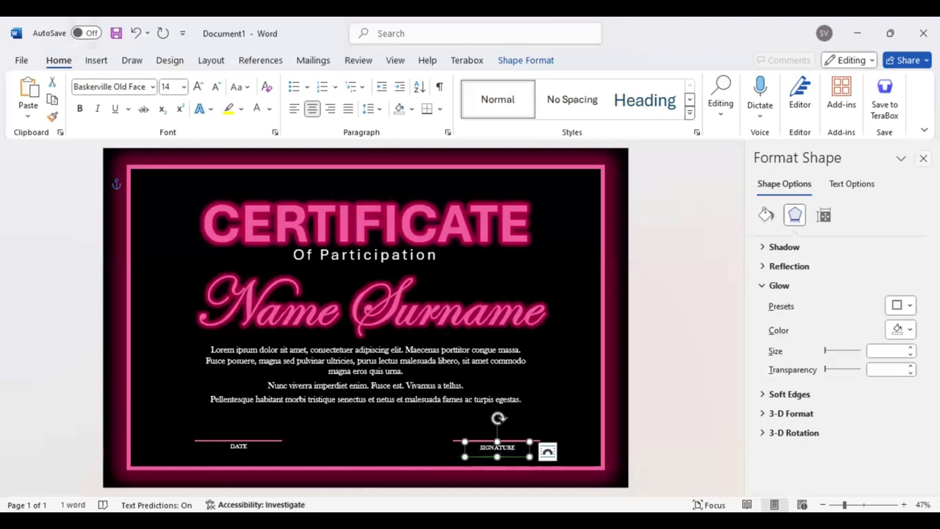
pyautogui.click(924, 158)
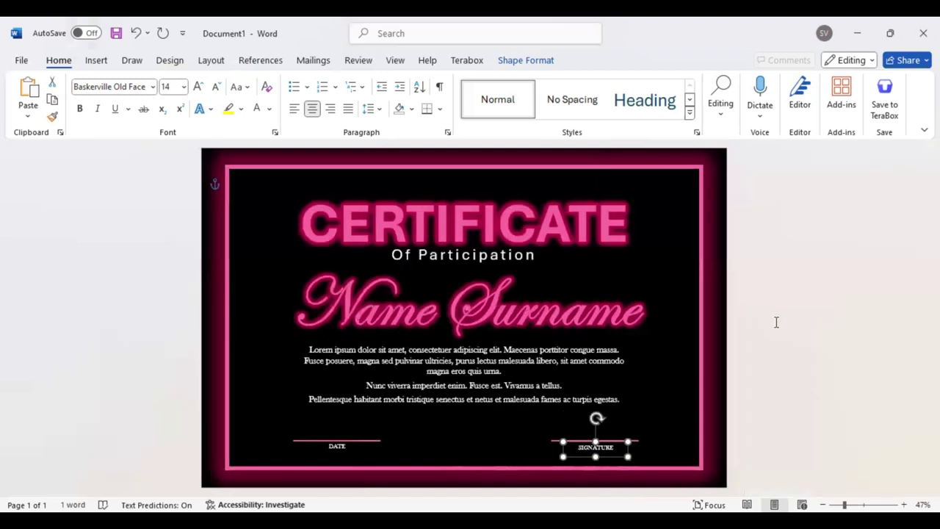